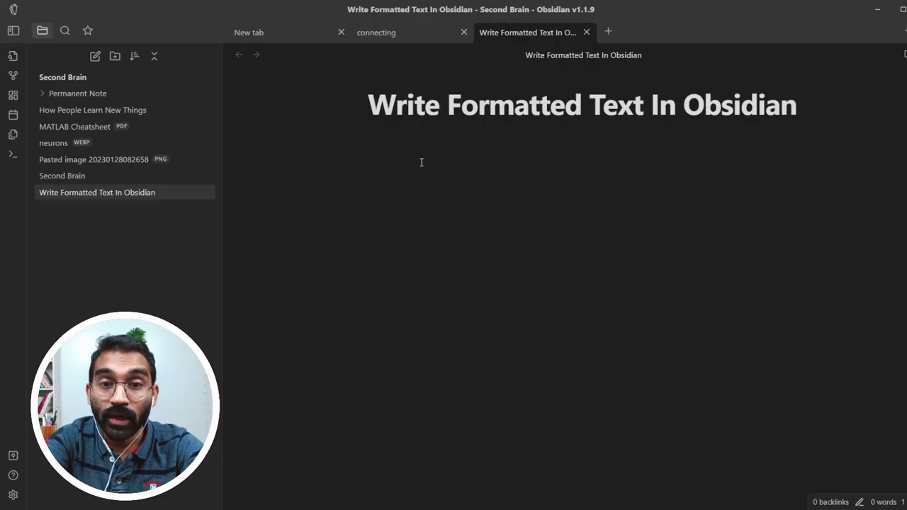
Add a level-1 heading 'This is heading 1' and a level-2 heading 'This is heading 2'
text(# This is he)
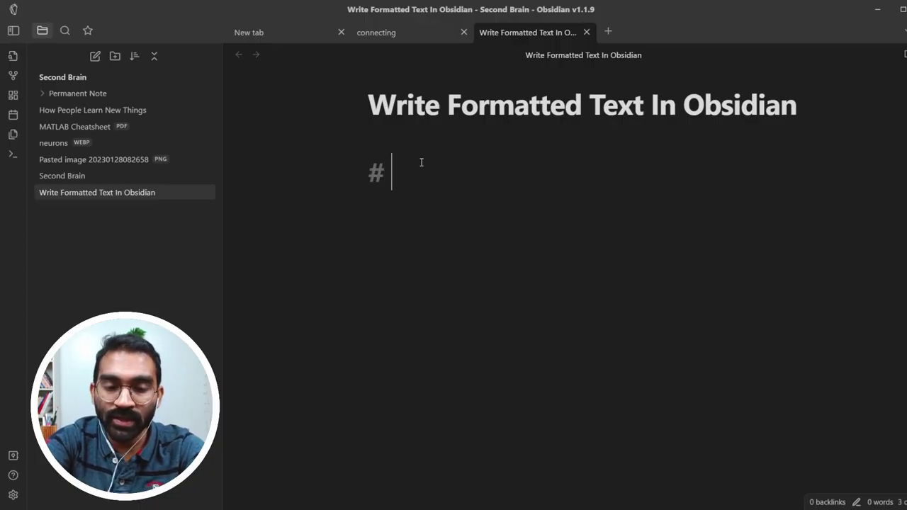
text(ading 1)
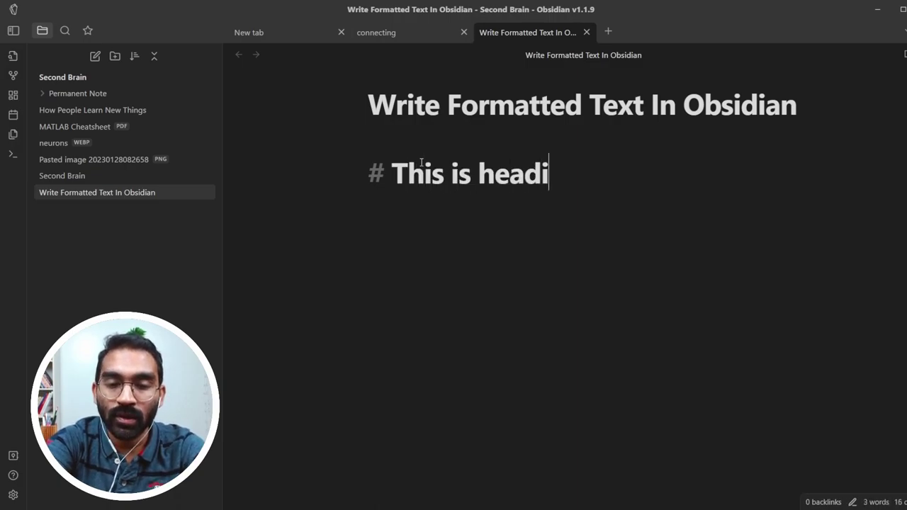
key(Return)
text(## T)
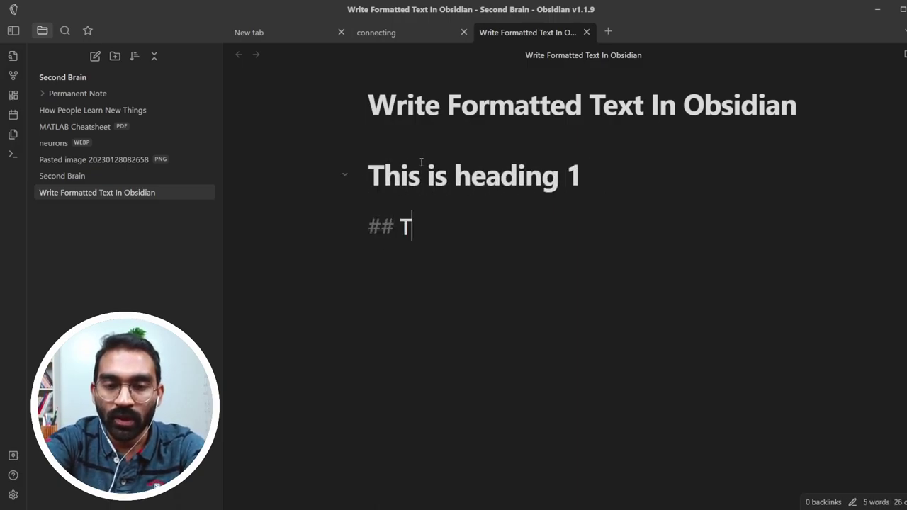
key(BackSpace)
text(T)
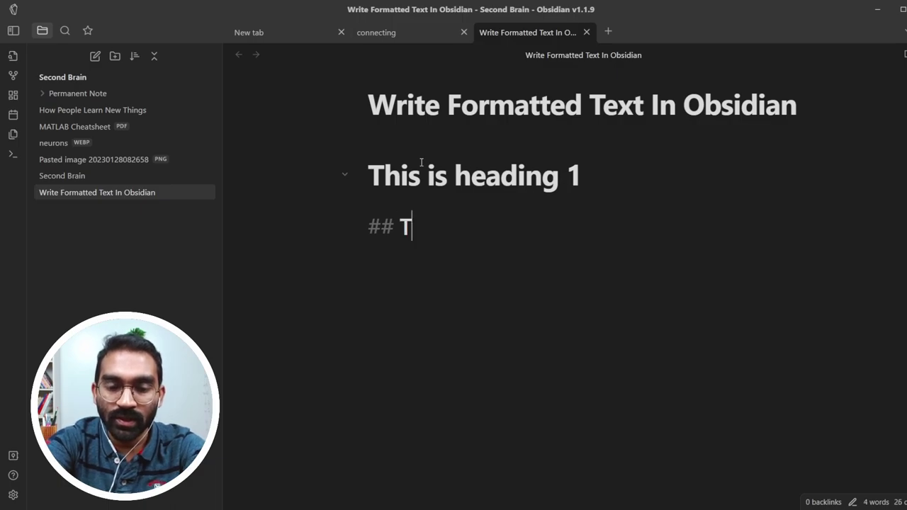
text(his is heading 2)
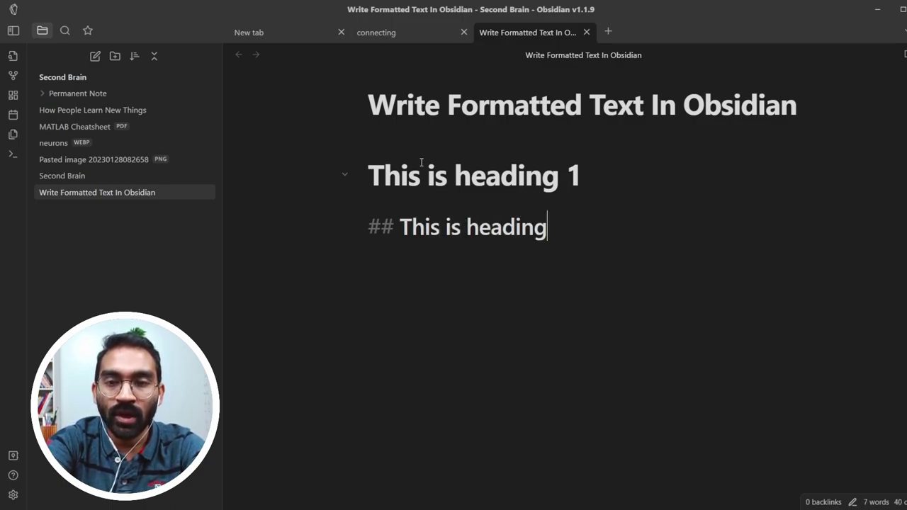
key(Return)
key(Return)
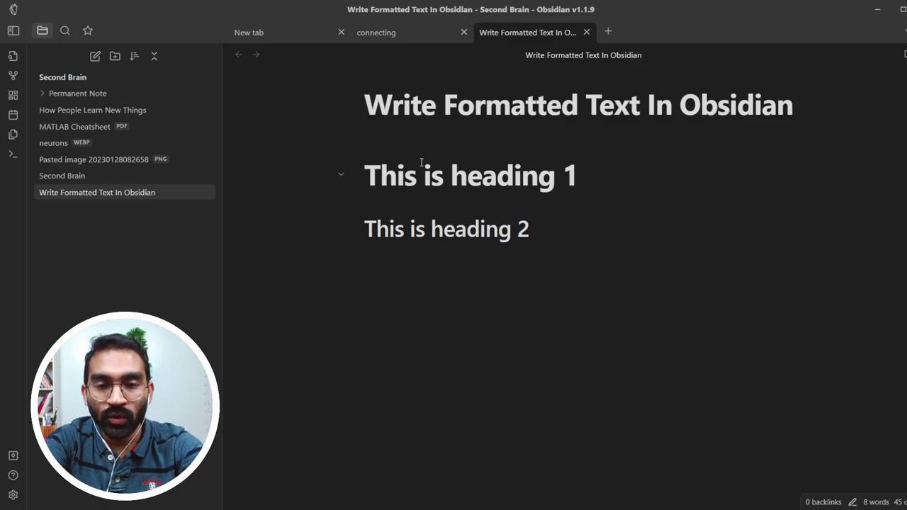
Add level-3 'This is heading 3' and level-4 'This is heading 4', removing the mistyped lines
text(#This hea)
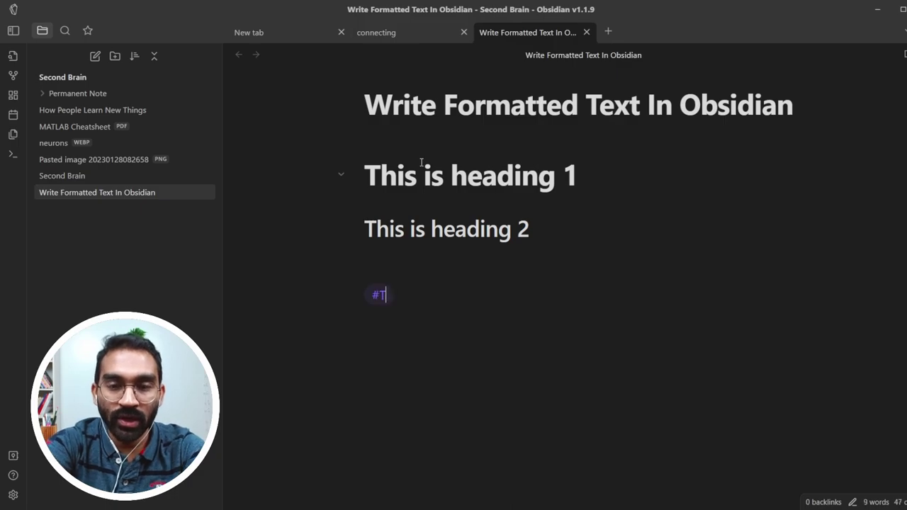
key(BackSpace)
key(BackSpace)
key(BackSpace)
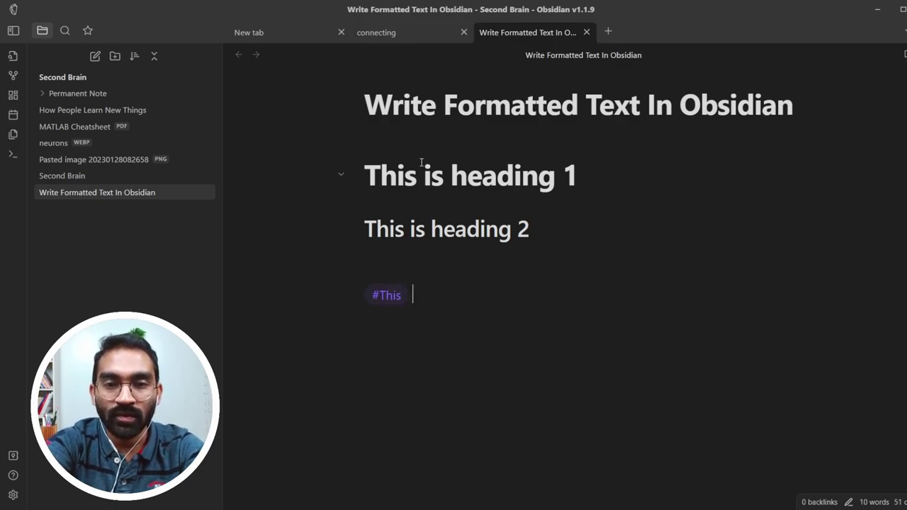
text(is heading)
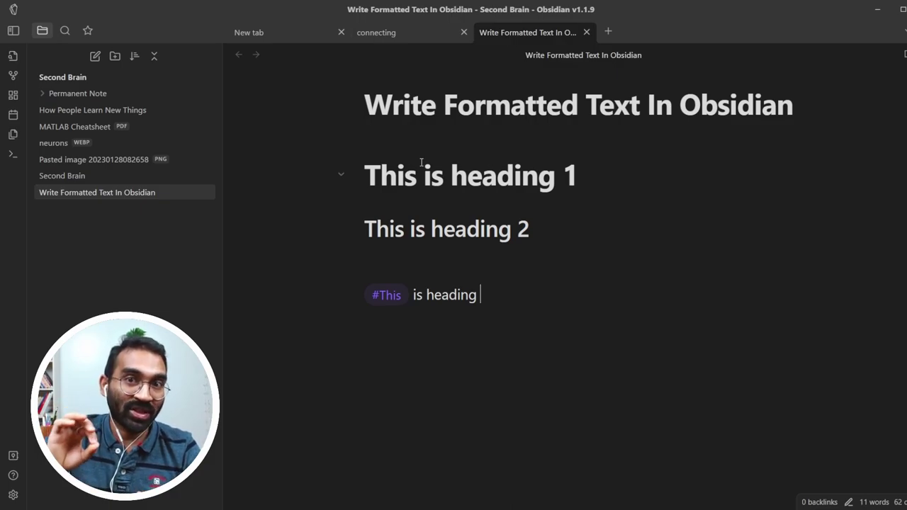
key(ctrl+BackSpace)
key(ctrl+BackSpace)
key(ctrl+BackSpace)
key(ctrl+BackSpace)
key(ctrl+BackSpace)
text(# )
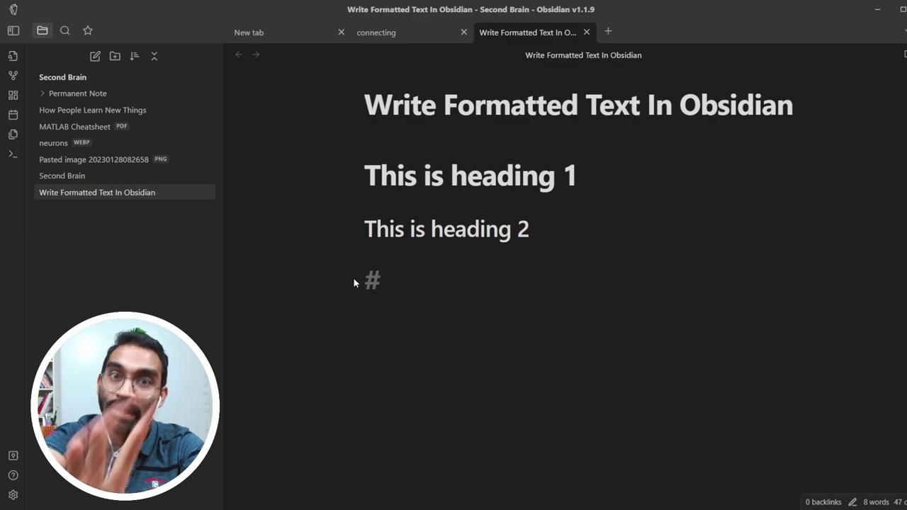
text(This is)
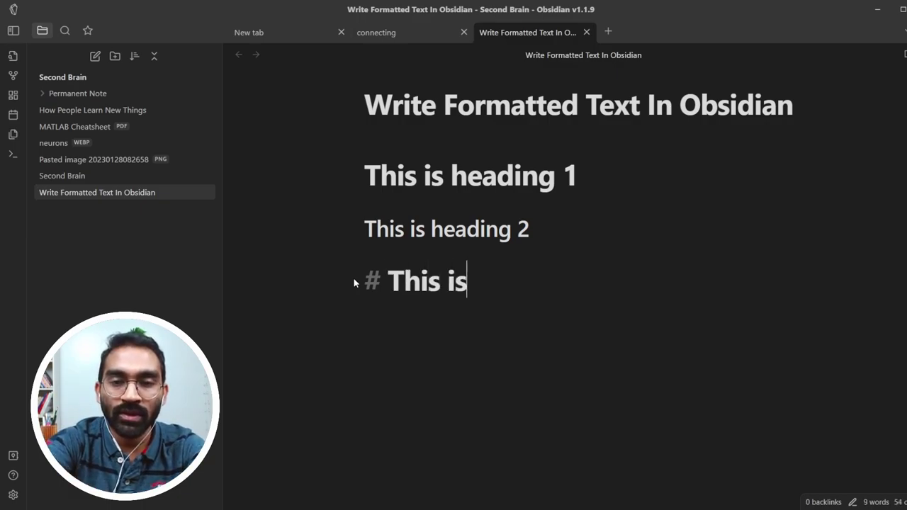
text( heading)
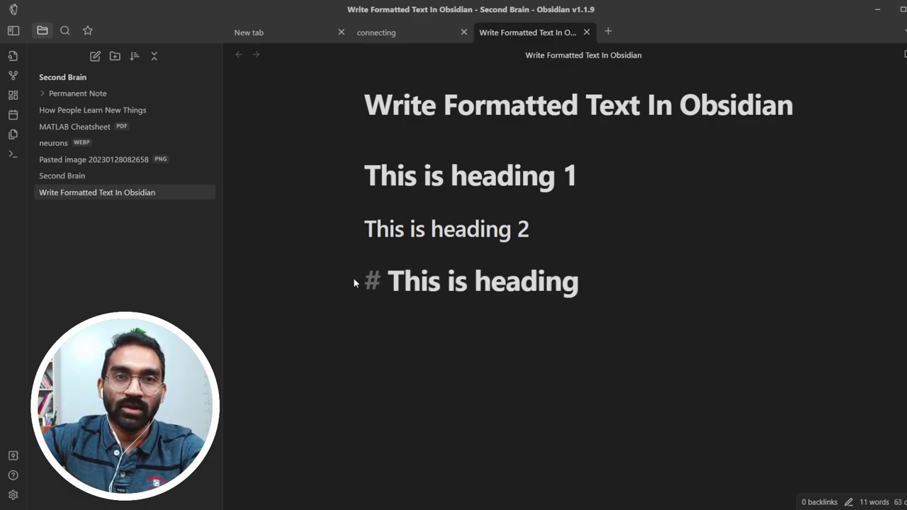
drag(599, 283, 316, 284)
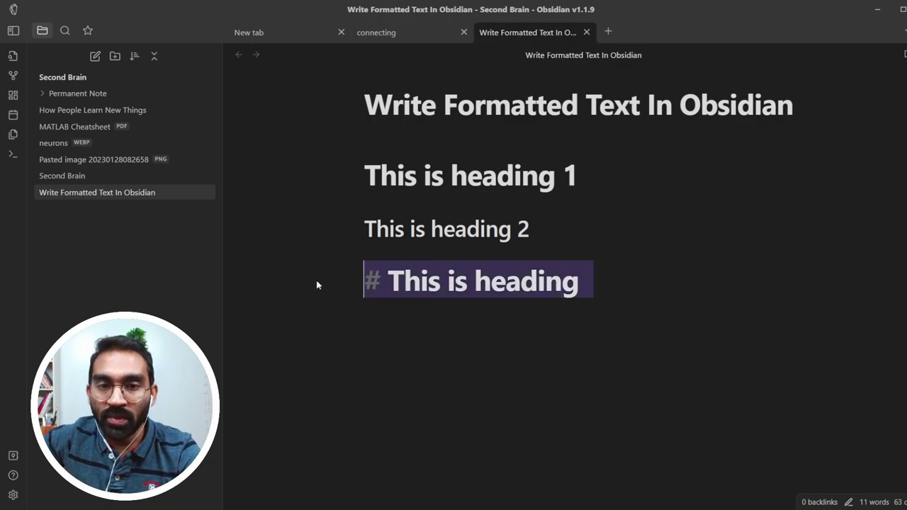
key(BackSpace)
text(##)
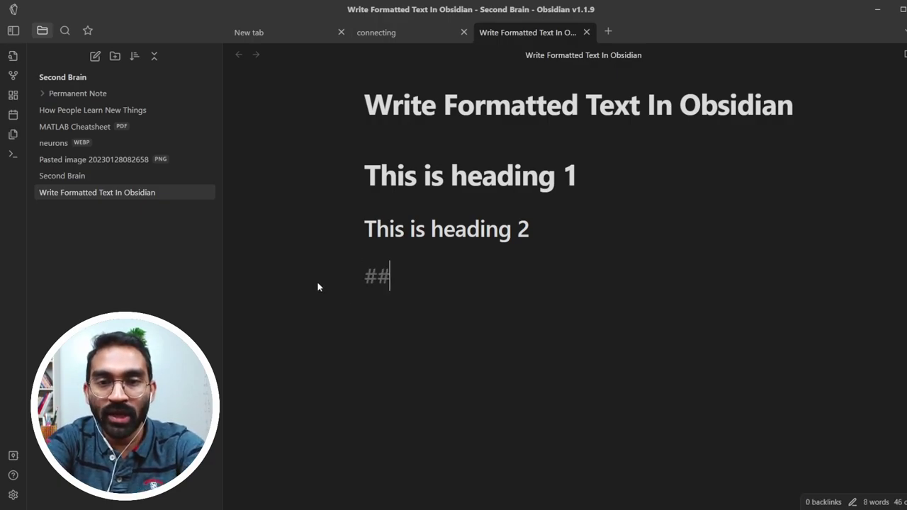
text(# This i)
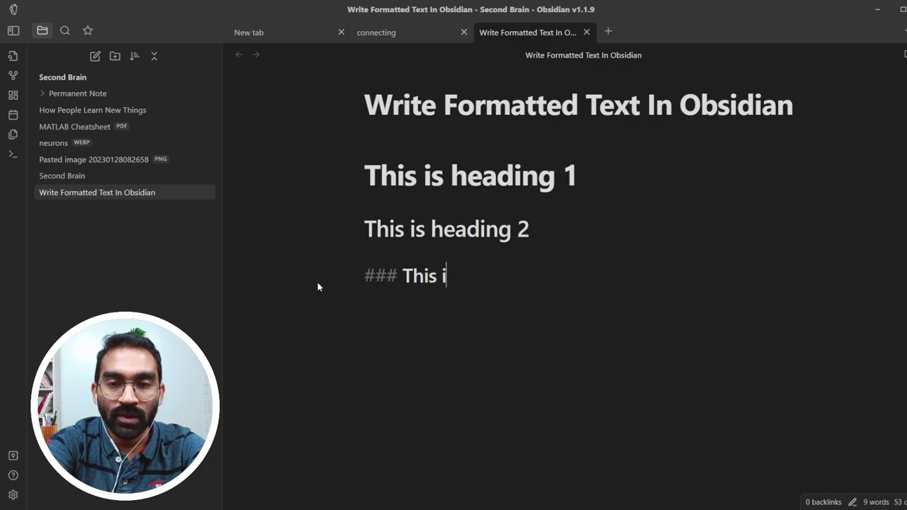
text(s heading 3)
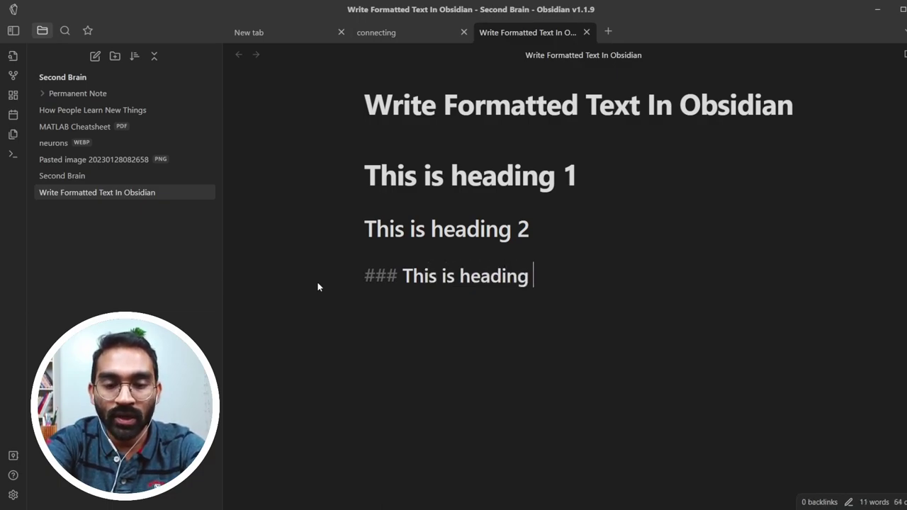
key(Return)
key(Return)
text(##)
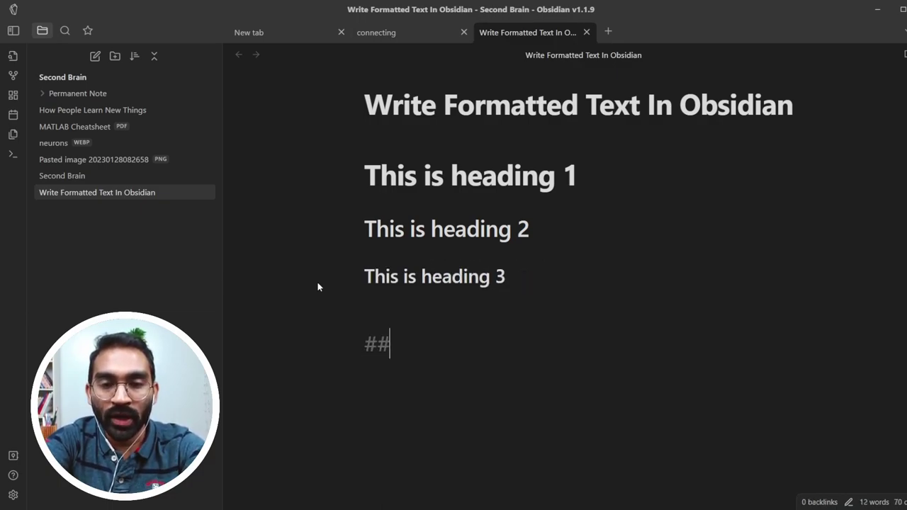
text(## This )
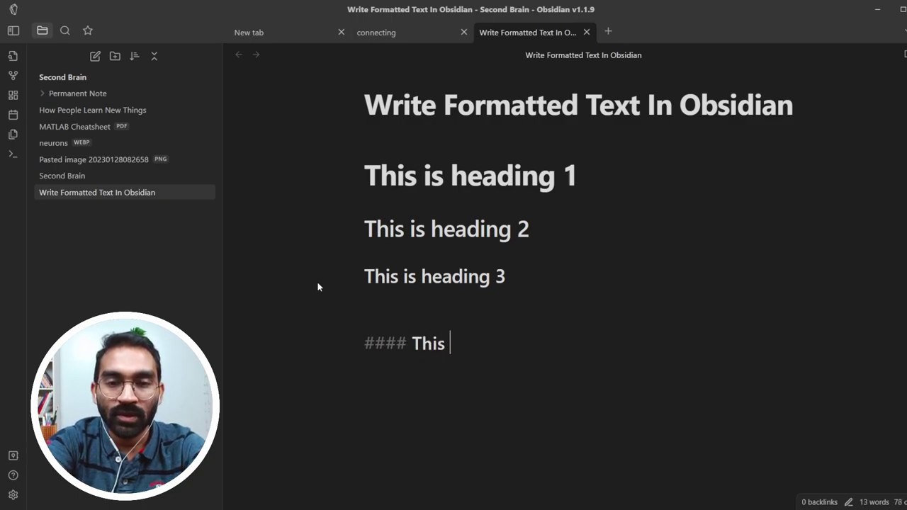
text(is heading 4)
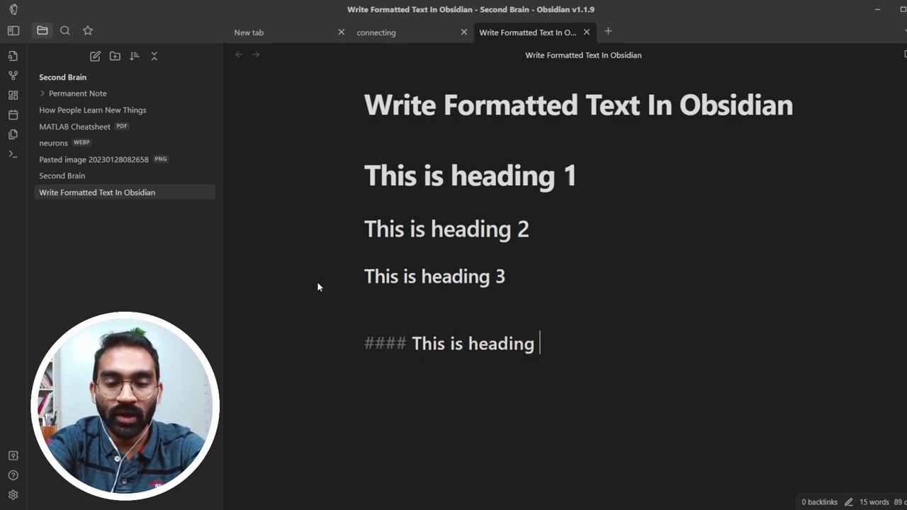
key(Return)
key(Return)
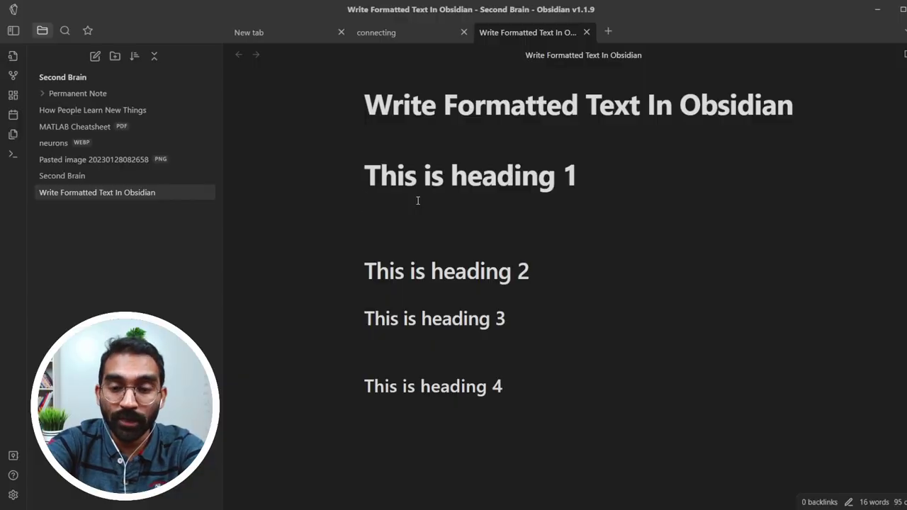
Start a bullet list under heading 1 with the item 'First bullet'
text(-)
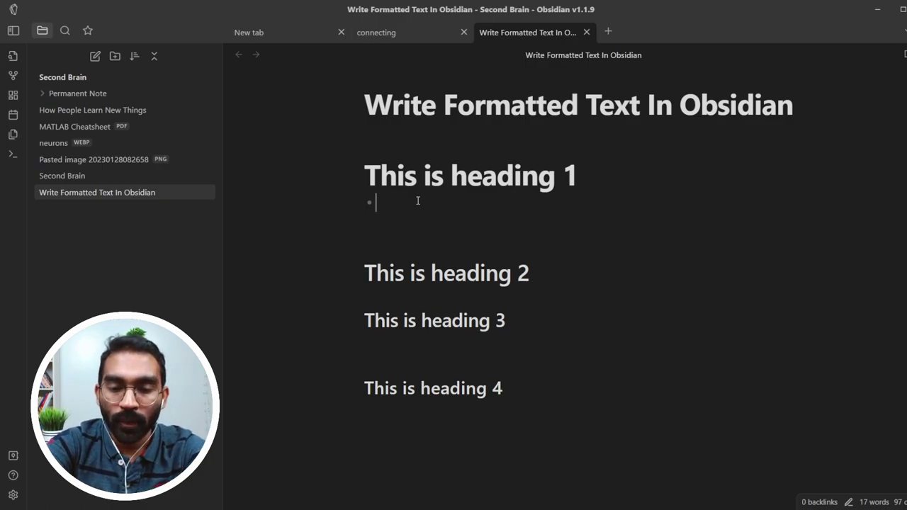
text( First bullet)
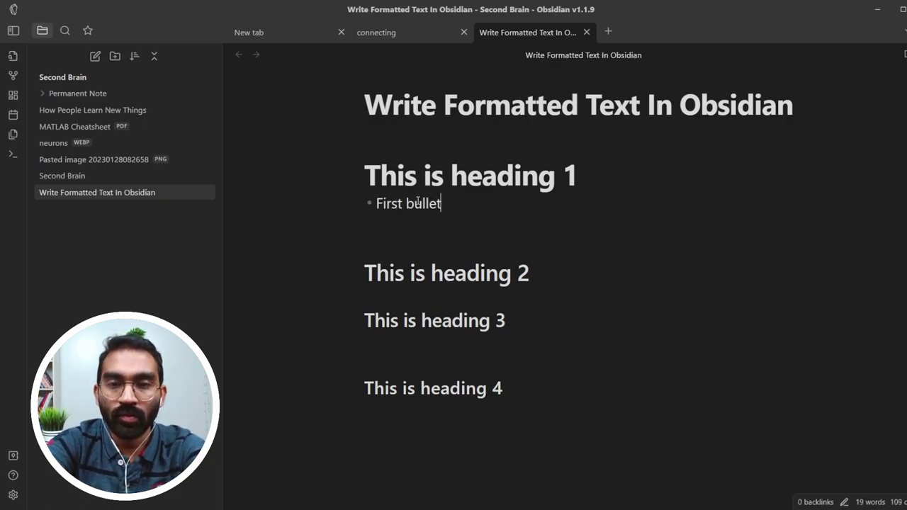
Add 'Second bullet' with an indented sub-bullet 'bullet 1' beneath it
key(Return)
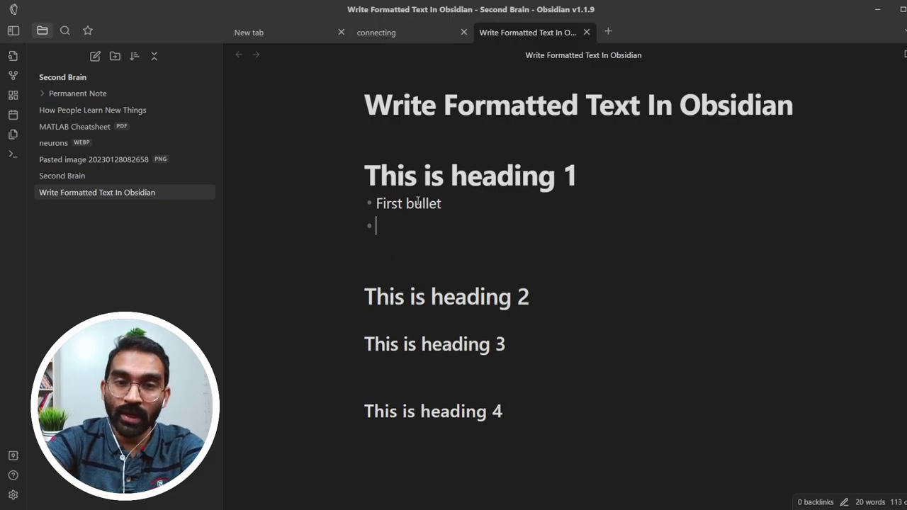
text(Second bullet)
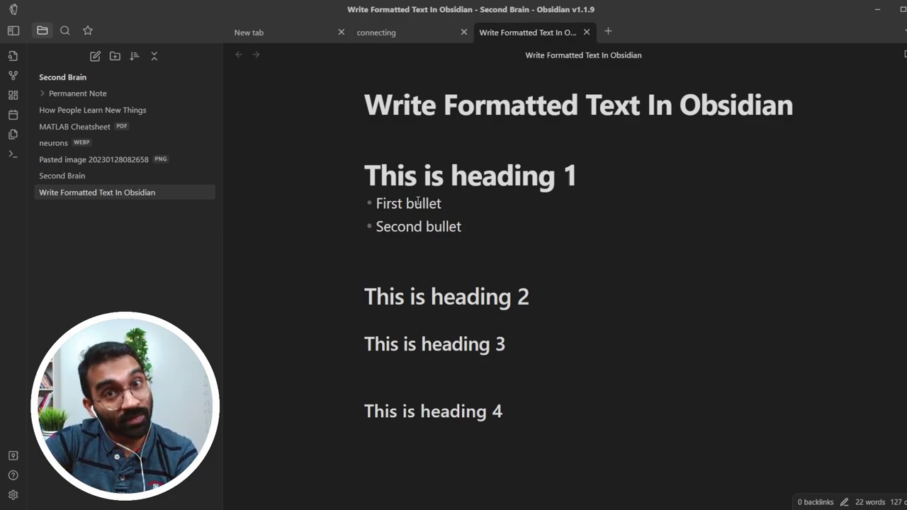
key(Return)
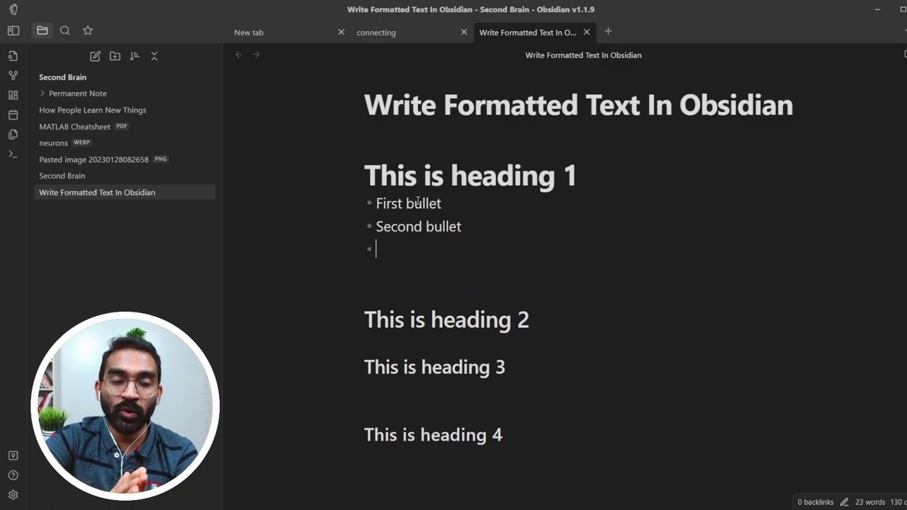
key(Tab)
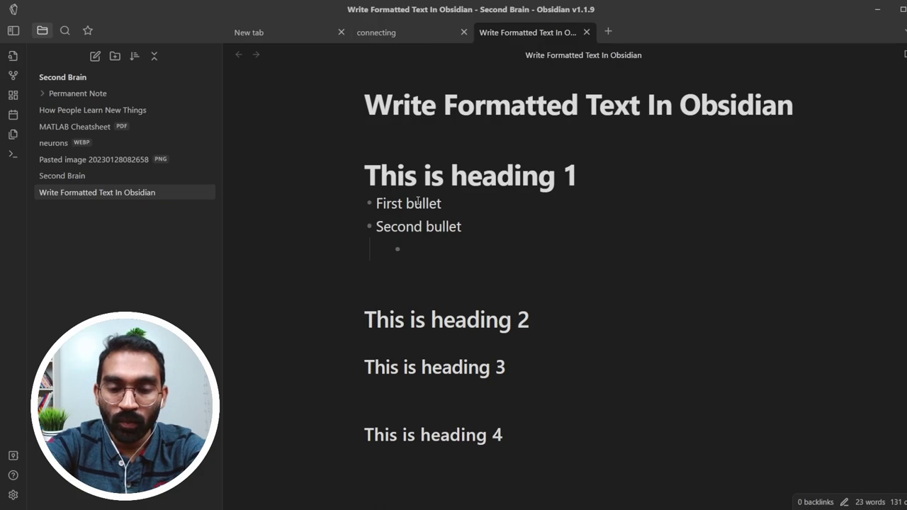
text(bullet 1)
Add nested sub-bullets 'bullet 2' and 'bullet 3', then a top-level 'Third bullet'
key(Return)
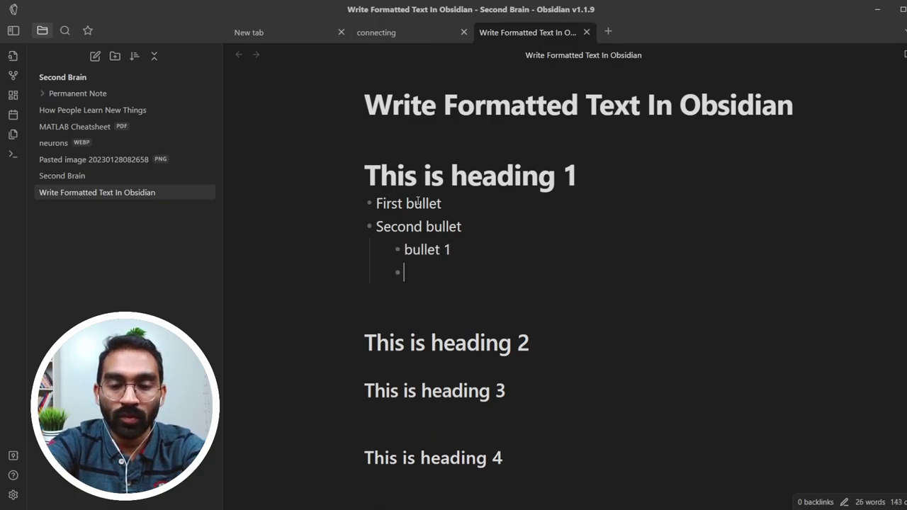
text(bullet 2)
key(Return)
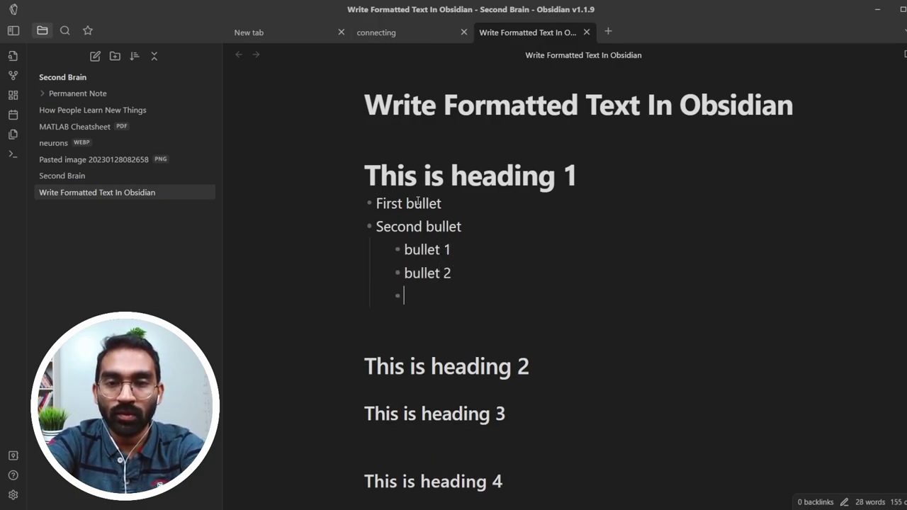
text(bullet2)
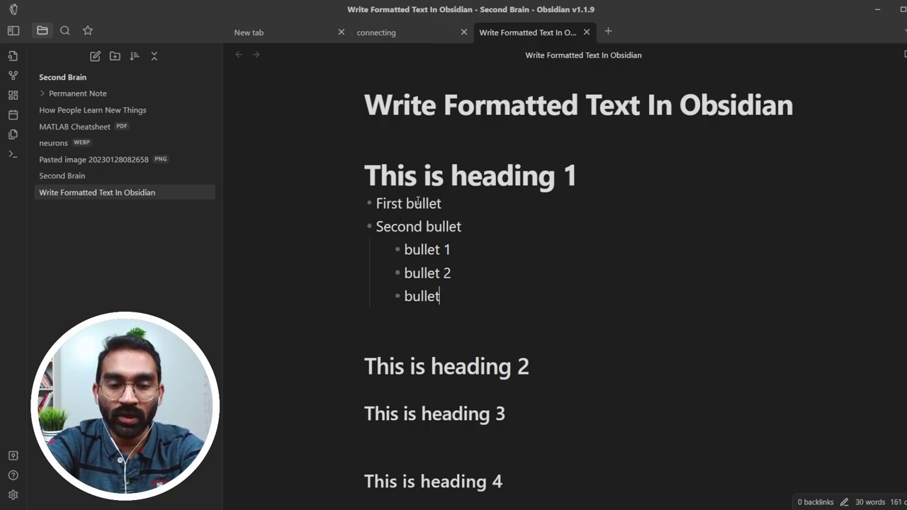
key(BackSpace)
text(3)
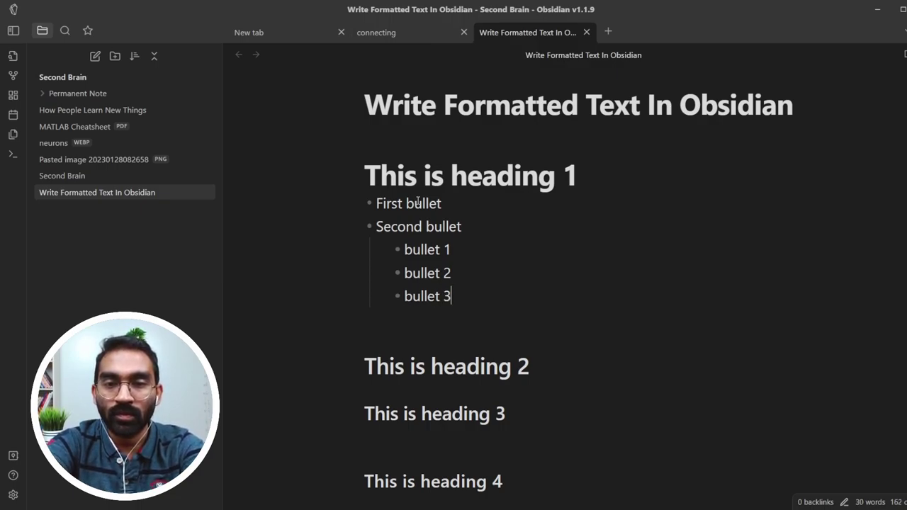
key(Return)
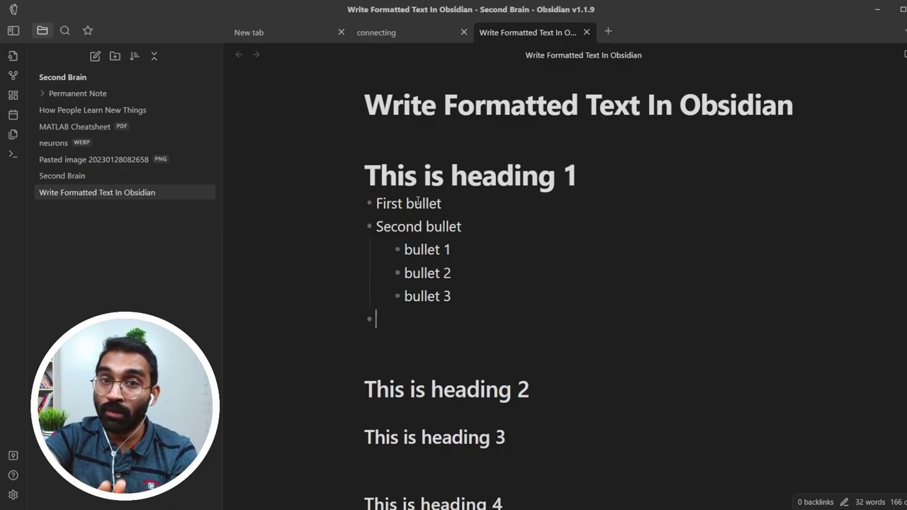
text(Third bul)
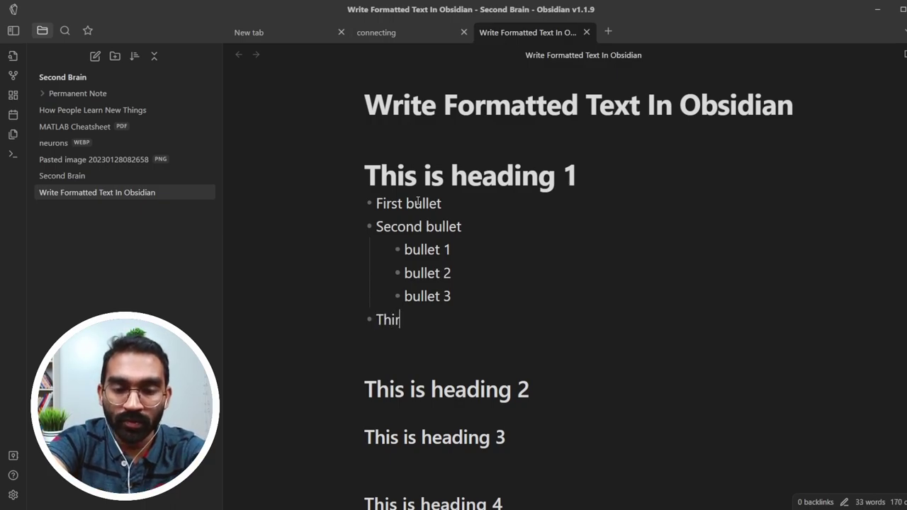
text(let)
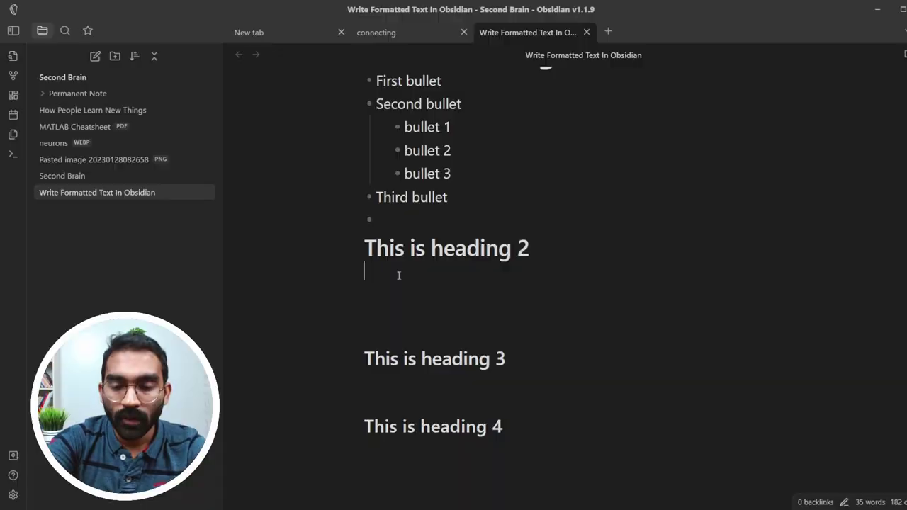
Start a numbered list under heading 2 with 'This is list 1' and 'This is list 2'
key(Return)
text(1)
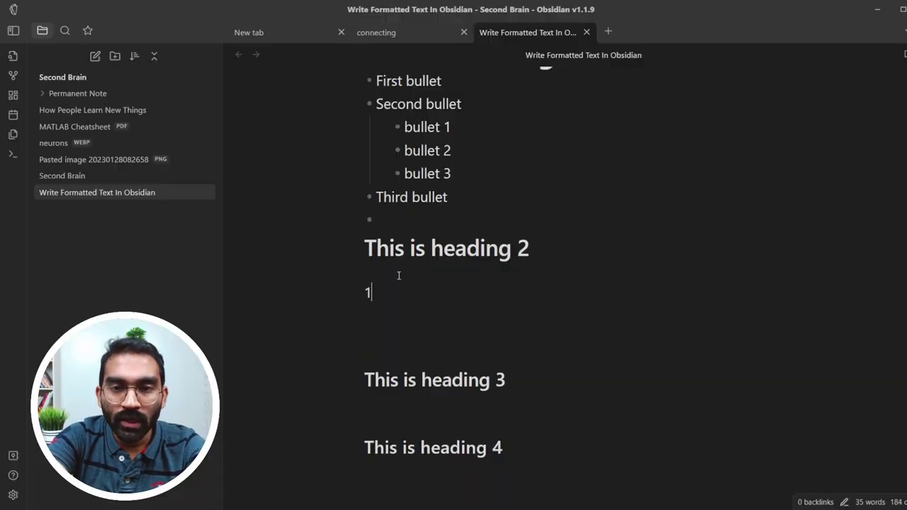
text(.)
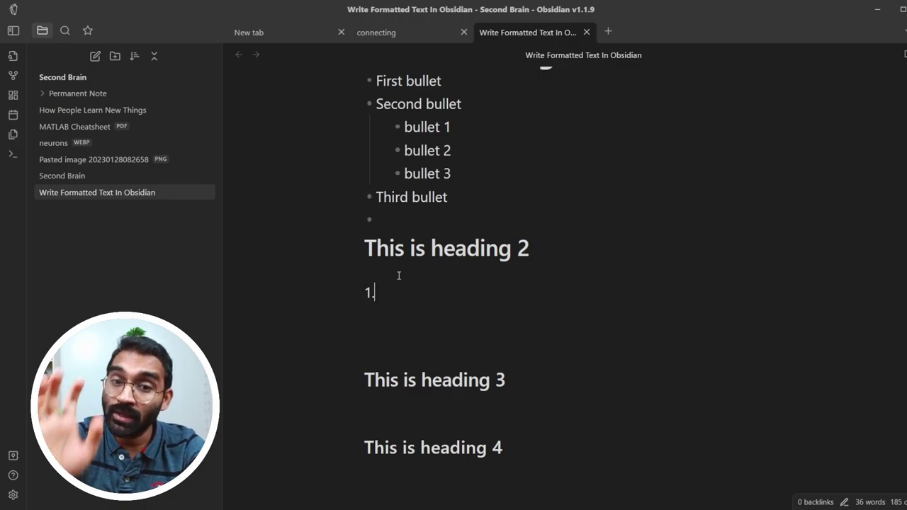
text( T)
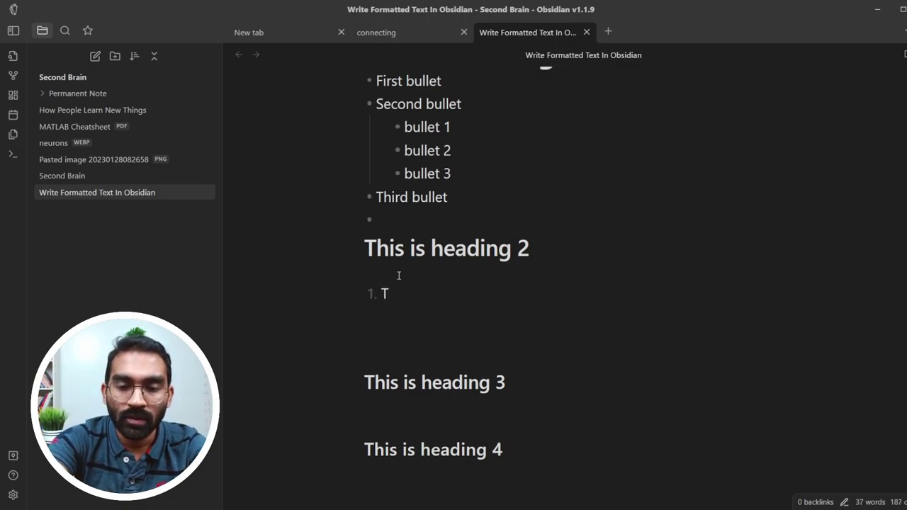
text(his is list )
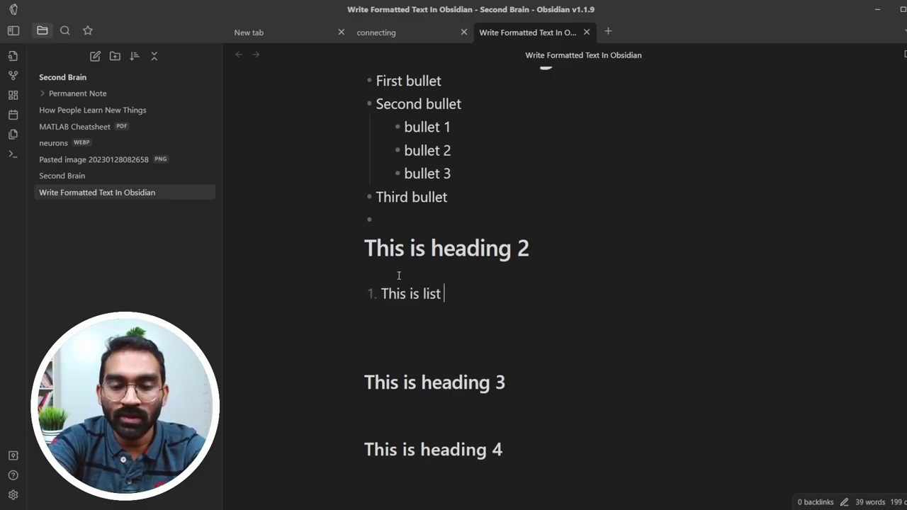
text(1)
key(Return)
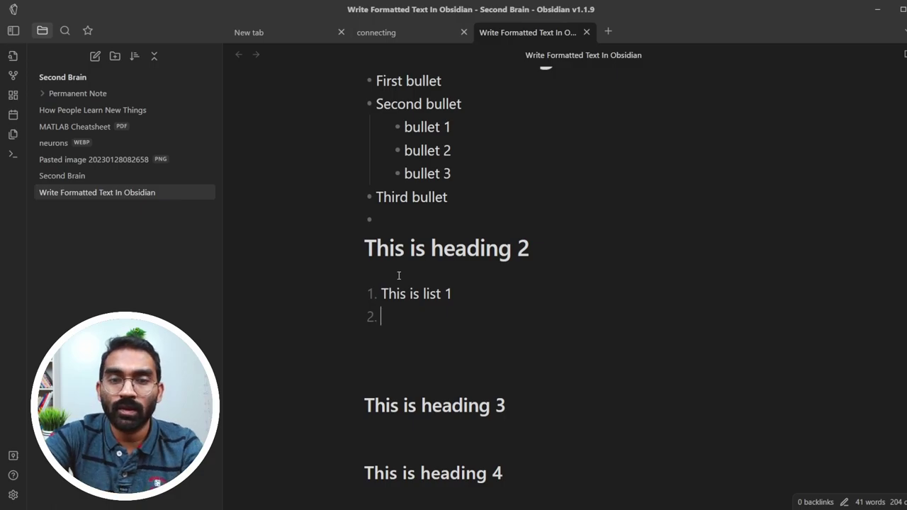
text(This is l)
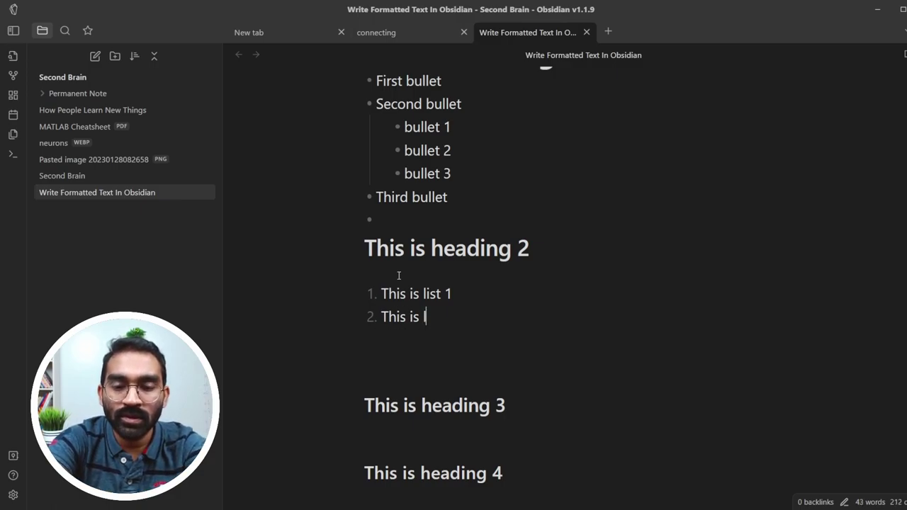
text(ist 2)
Nest 'List 1' and 'List 2' under item 2, then add top-level 'This is list 3'
key(Return)
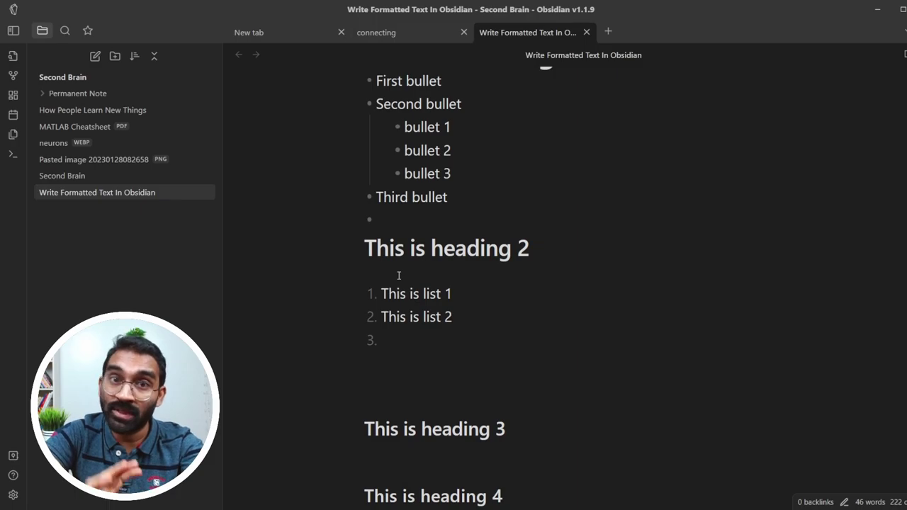
key(Tab)
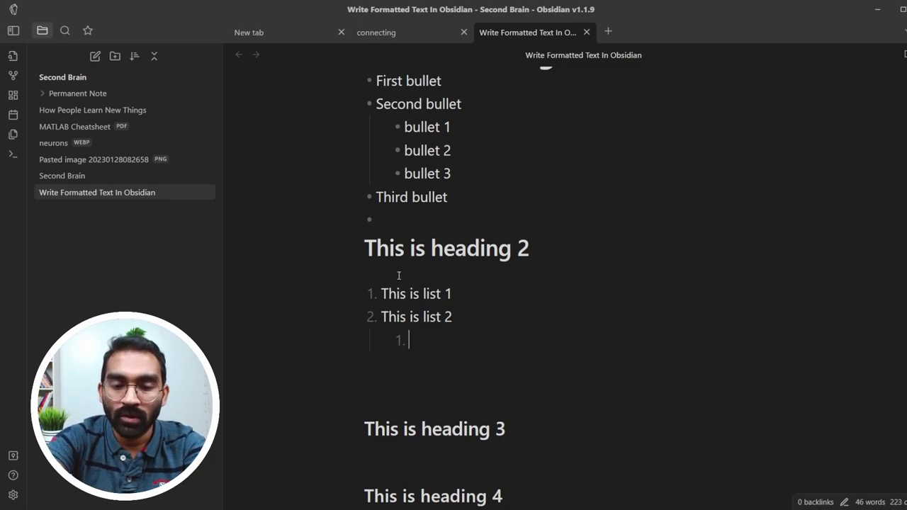
text(List 1)
key(Return)
text(L)
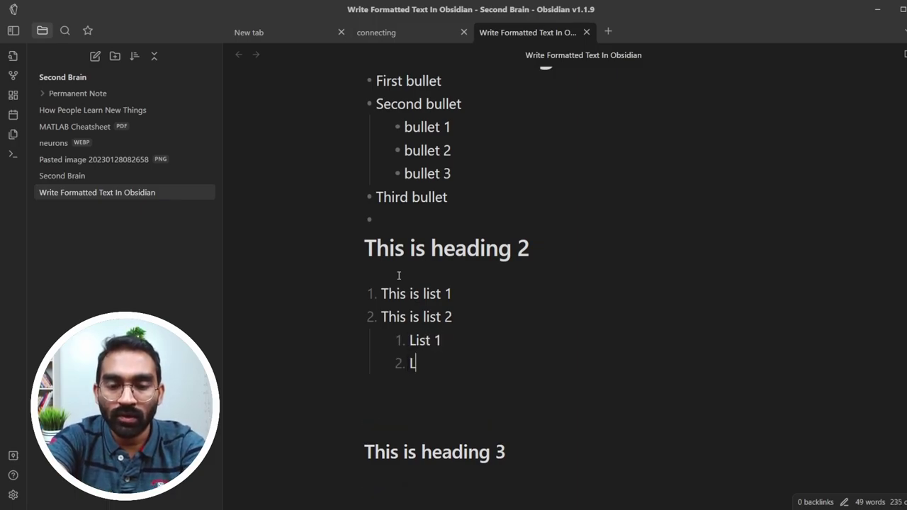
text(ist 2)
key(Return)
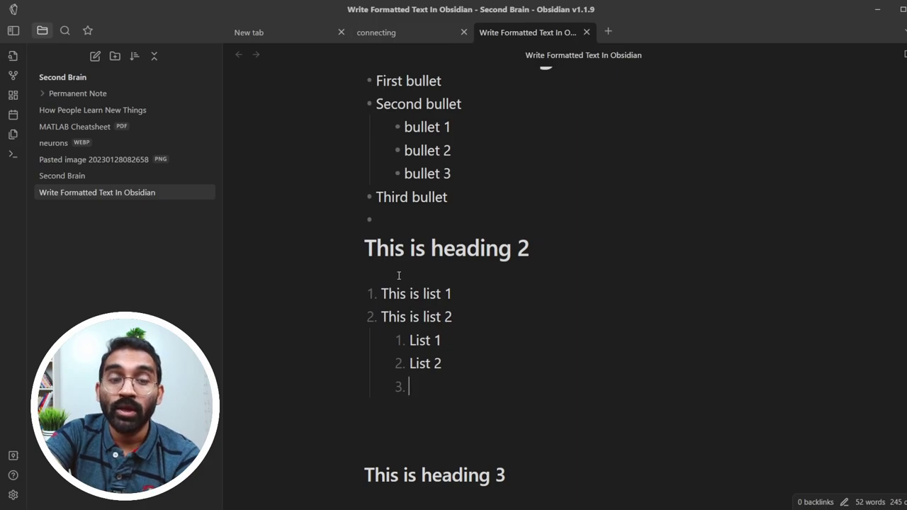
key(shift+Tab)
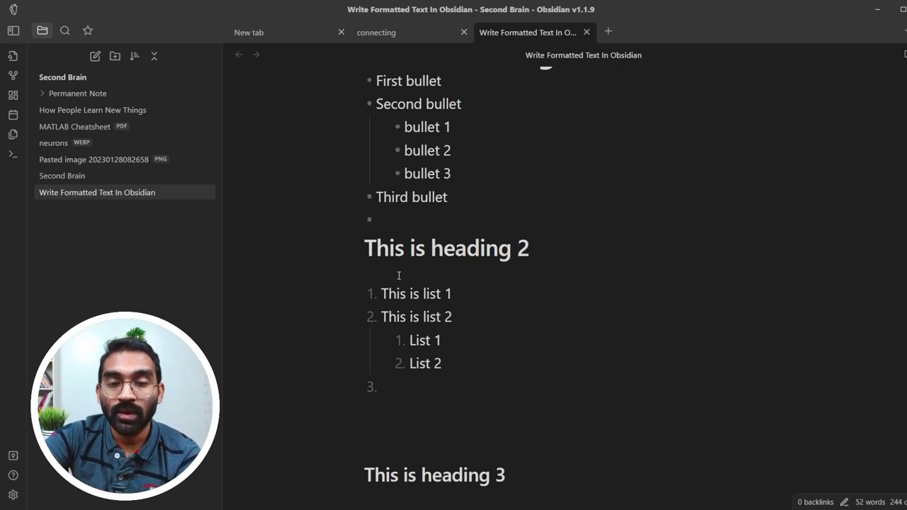
text(Thi)
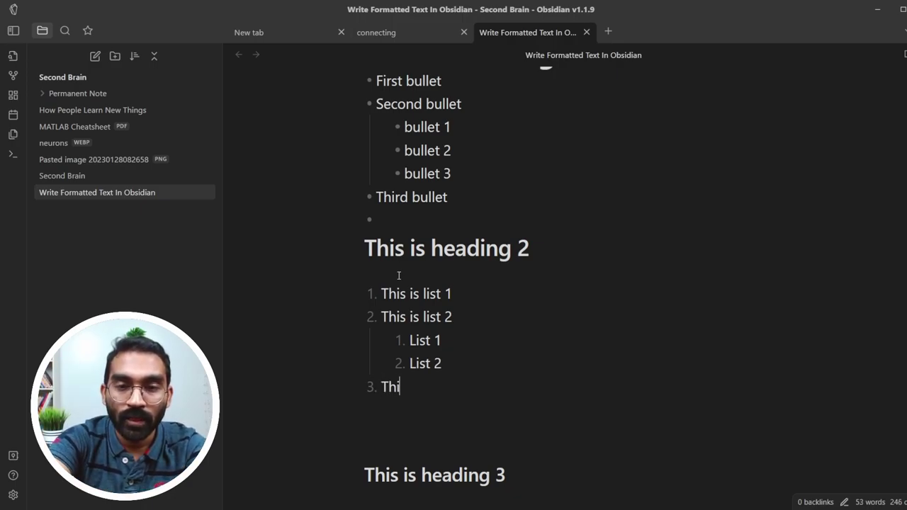
text(s is list 3)
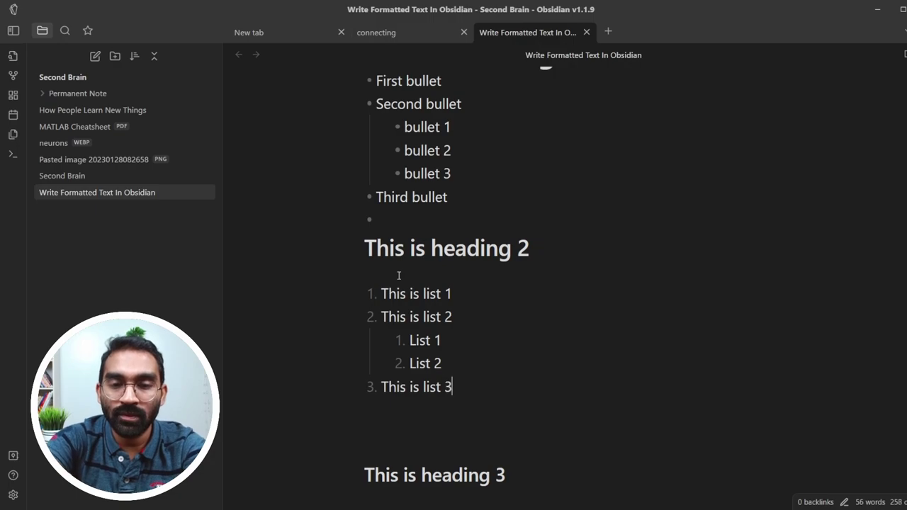
key(Return)
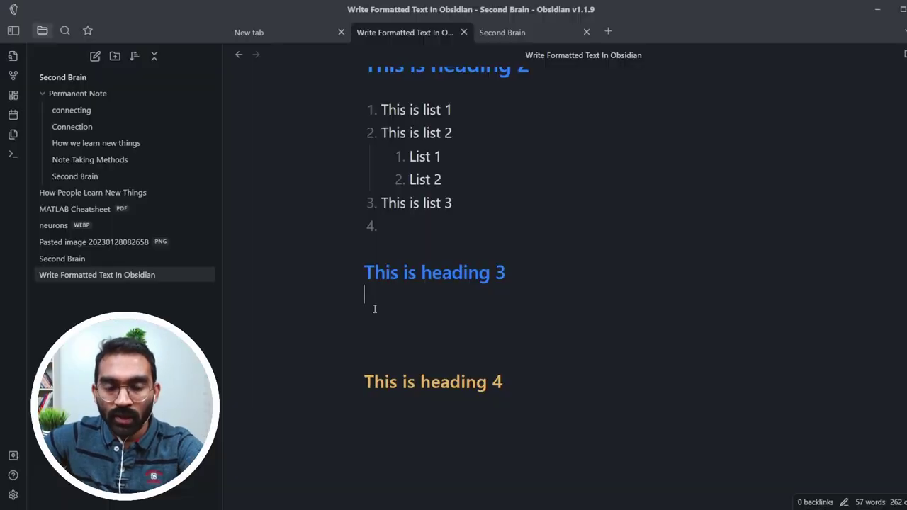
Paste the second brain paragraph under heading 3 and make the word 'idea' bold
text(Second brain is a revolutionary idea of making notes, connecting notes and writing down everything that needs to be taken care of.)
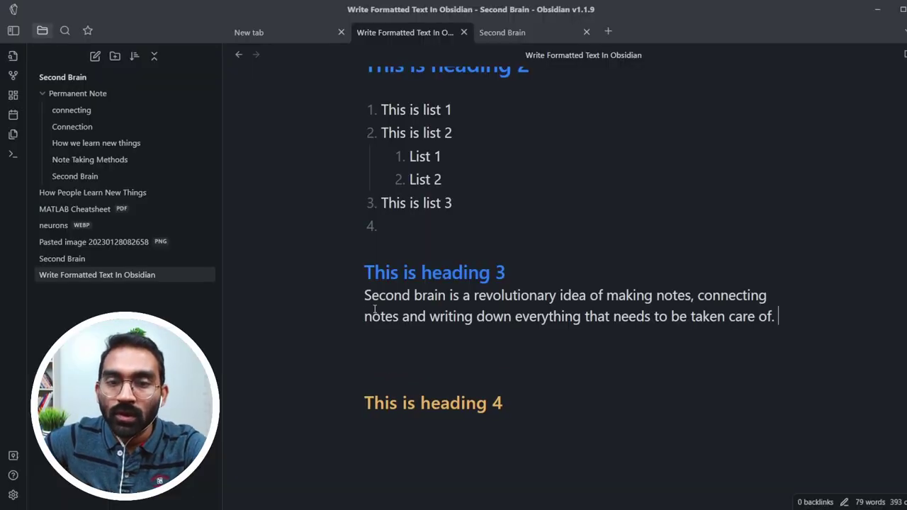
double_click(571, 296)
click(560, 296)
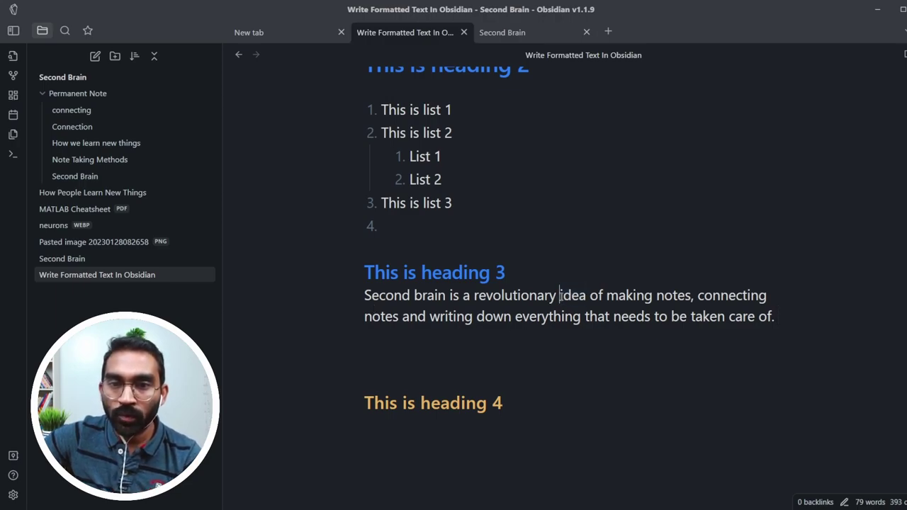
text(**)
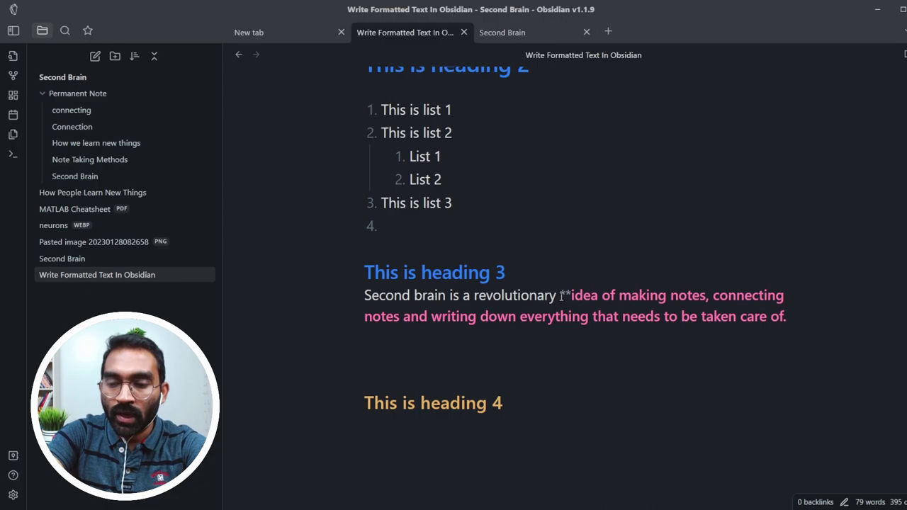
key(Right)
key(Right)
text(**)
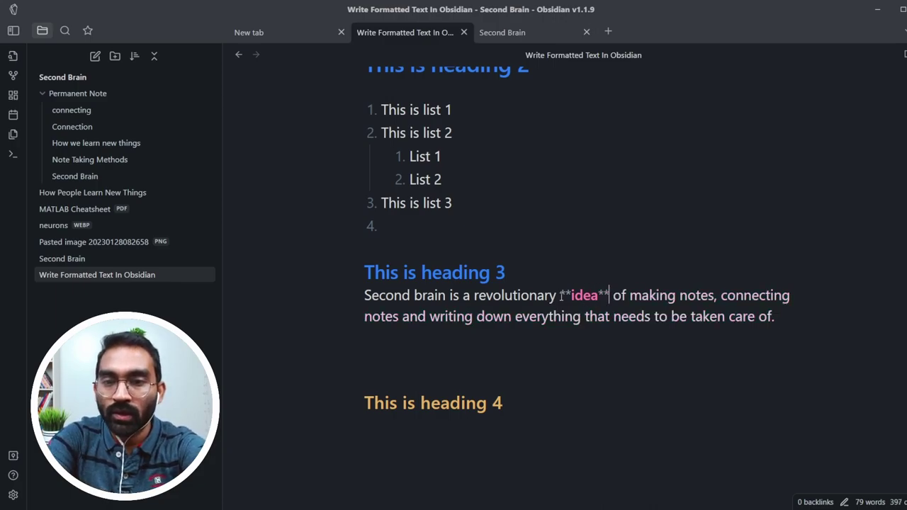
click(571, 316)
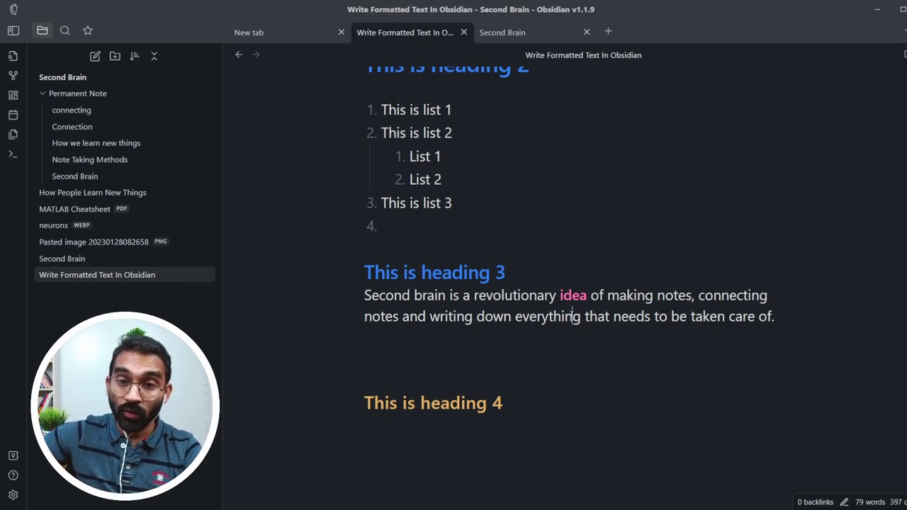
Bold the word 'notes' and italicize 'everything' in the heading-3 paragraph
double_click(667, 298)
key(ctrl+b)
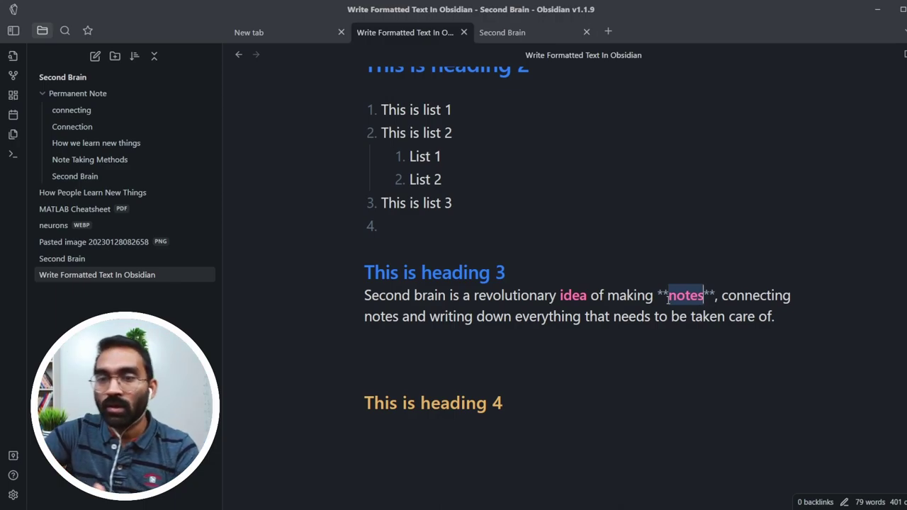
click(533, 320)
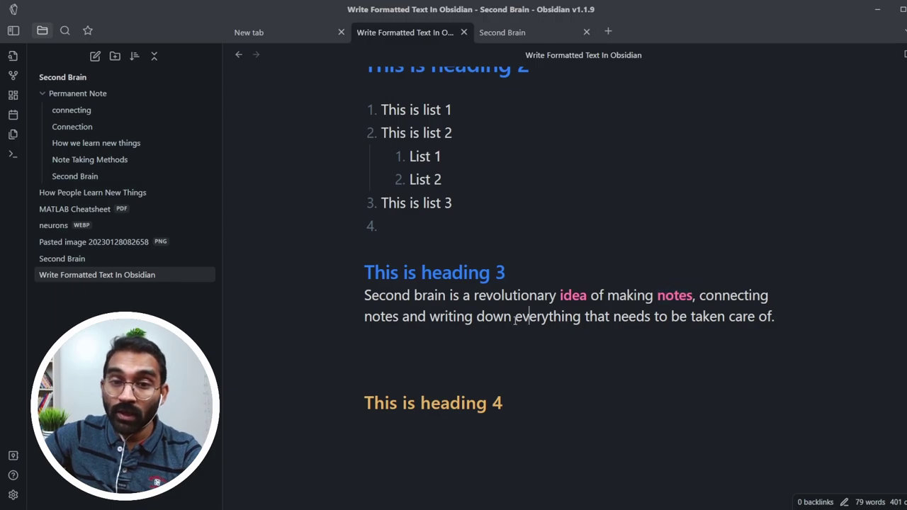
key(Left)
key(Left)
key(Left)
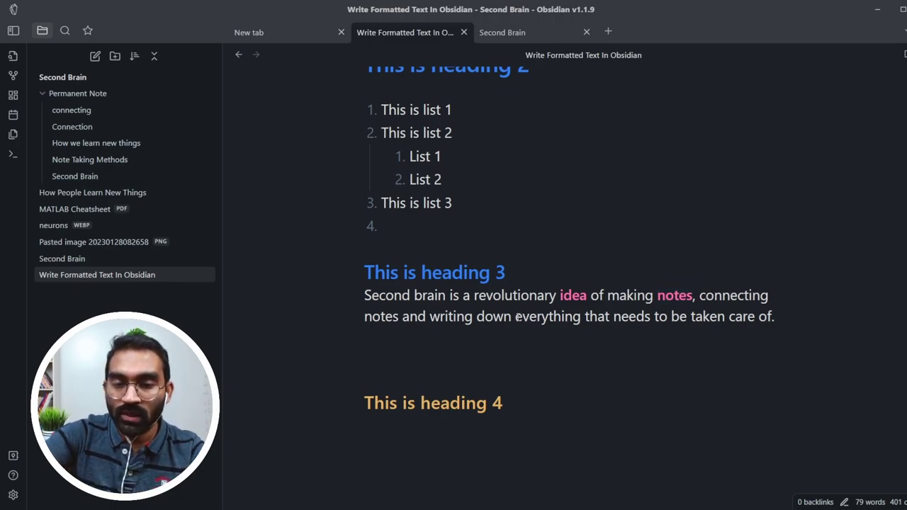
text(*)
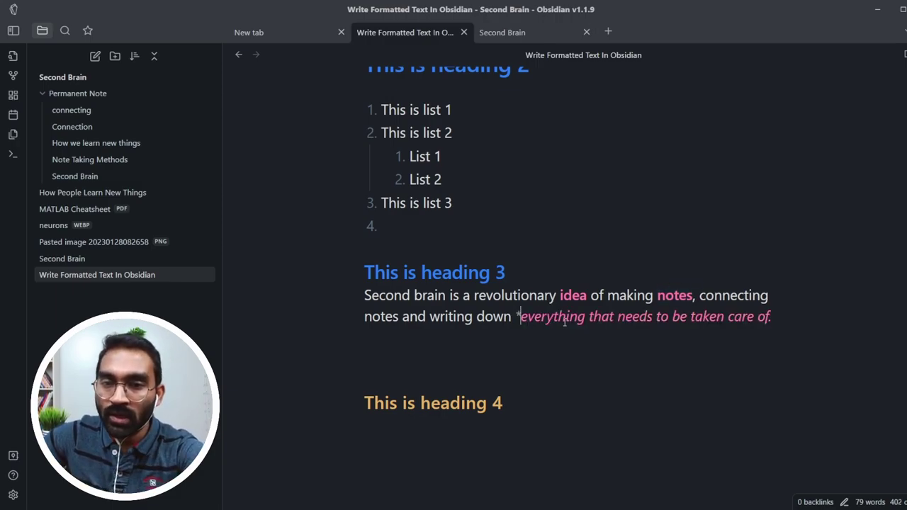
click(586, 317)
text(*)
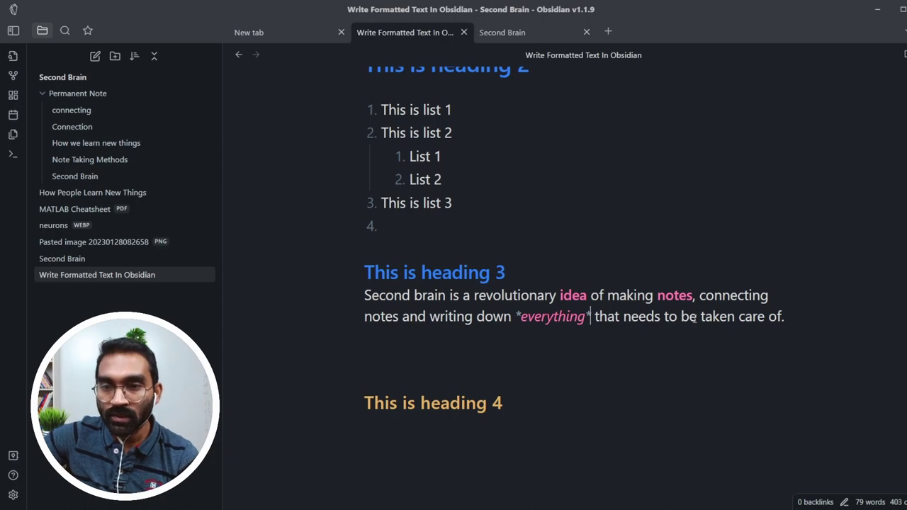
double_click(705, 317)
Italicize the word 'taken' in the heading-3 paragraph
text(*)
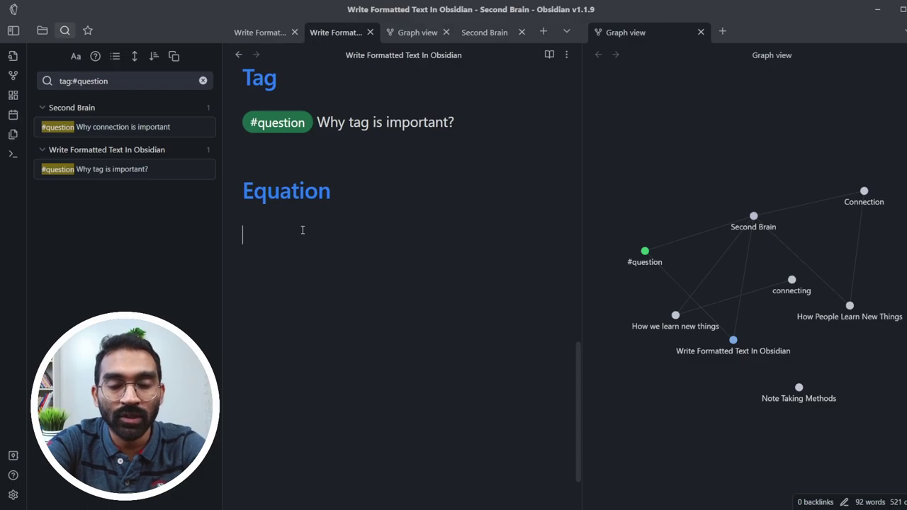
Write 'Newton second law of motion is $F=ma$', defining inline $F$, $m$ and $a$
text(New)
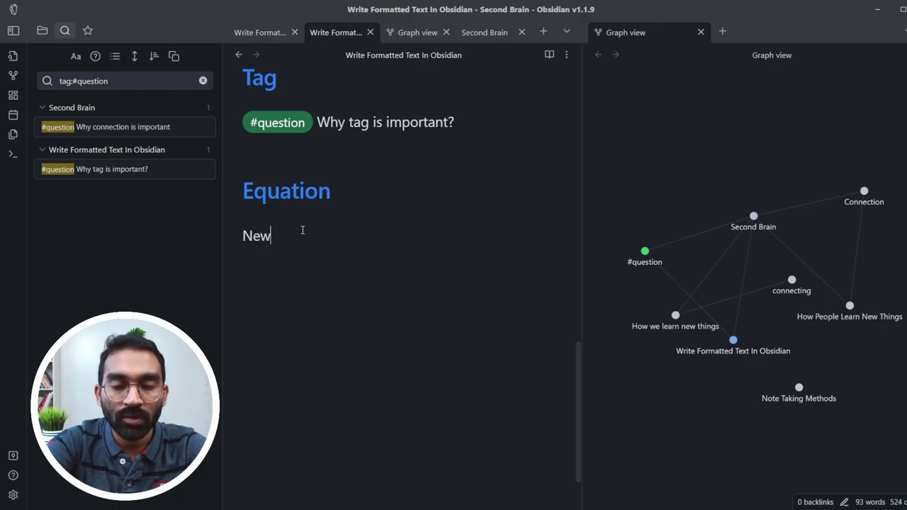
text(ton second )
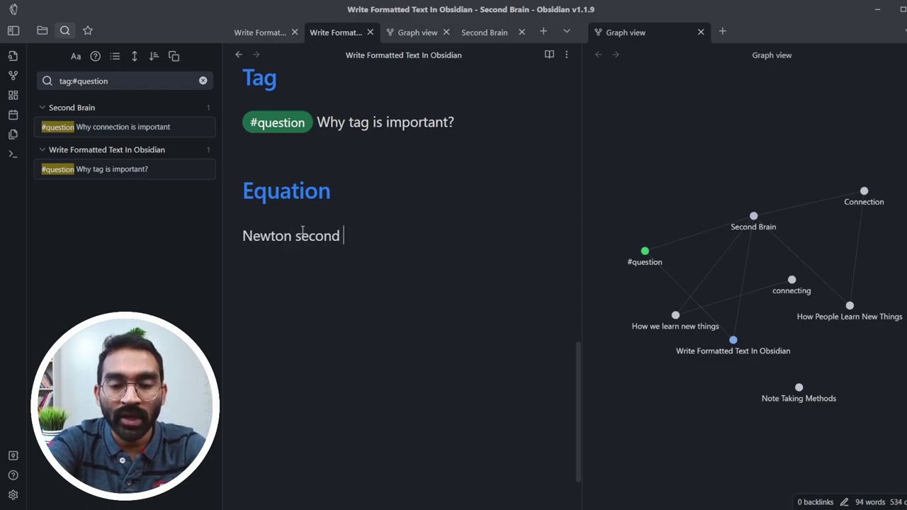
text(law of motion is )
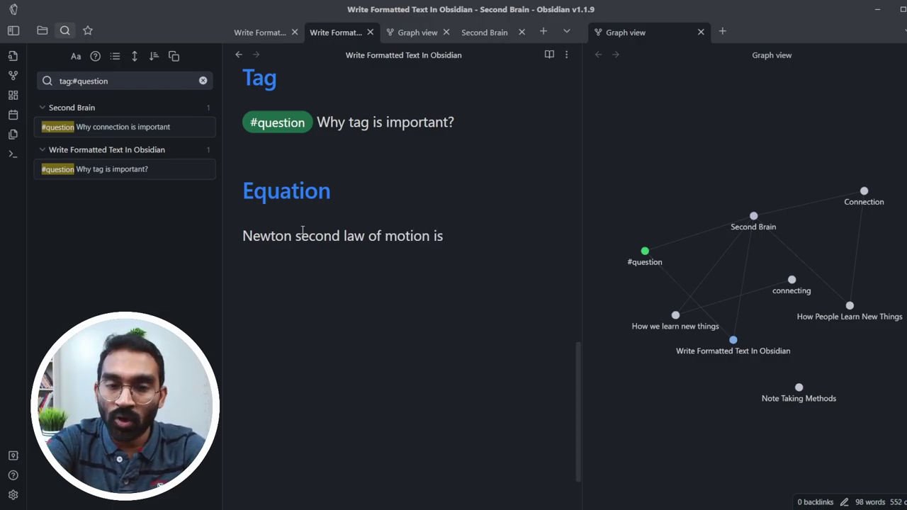
text($F)
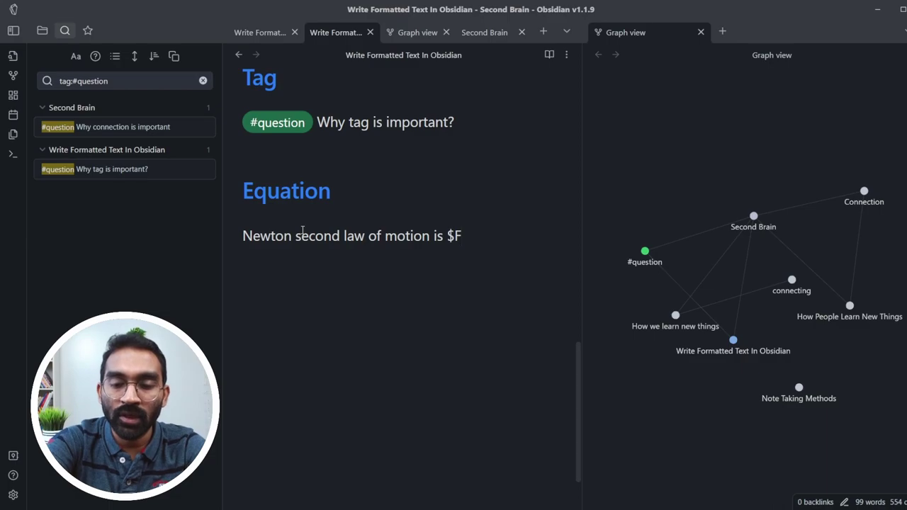
text(=ma)
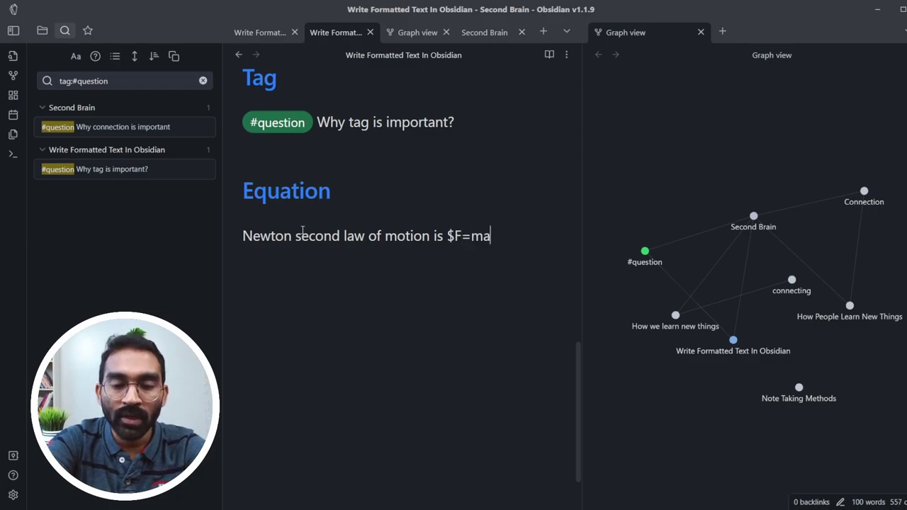
text($)
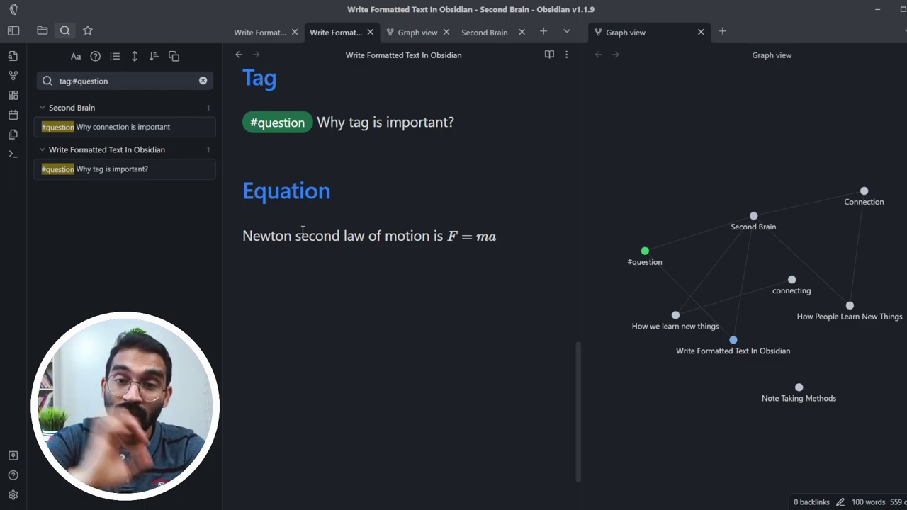
key(BackSpace)
text(, here)
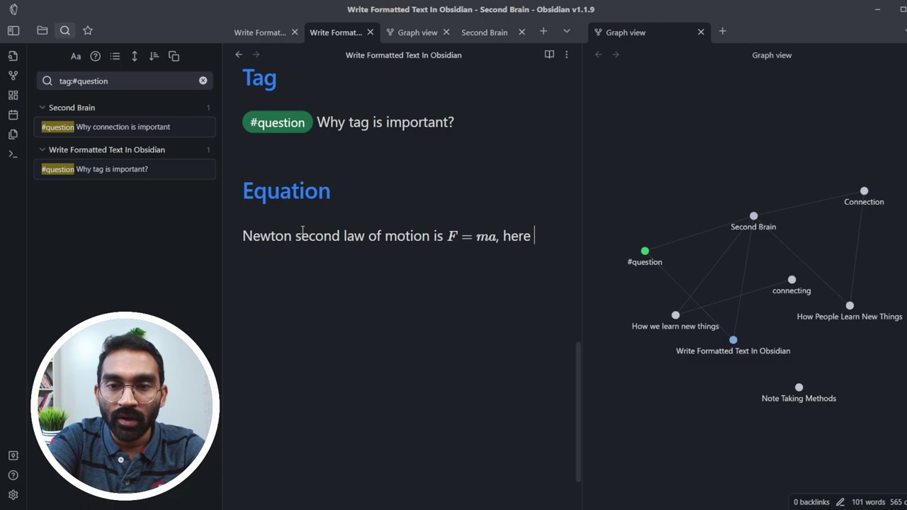
text( $F)
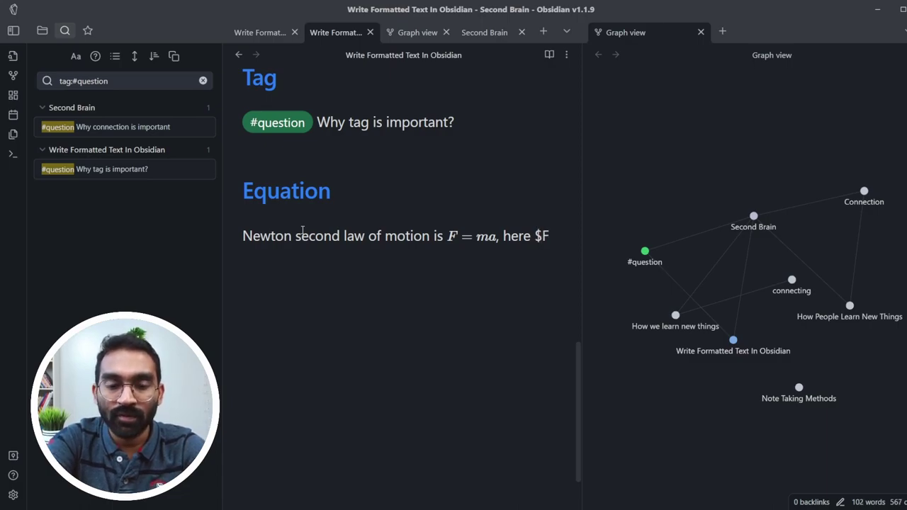
text($ is)
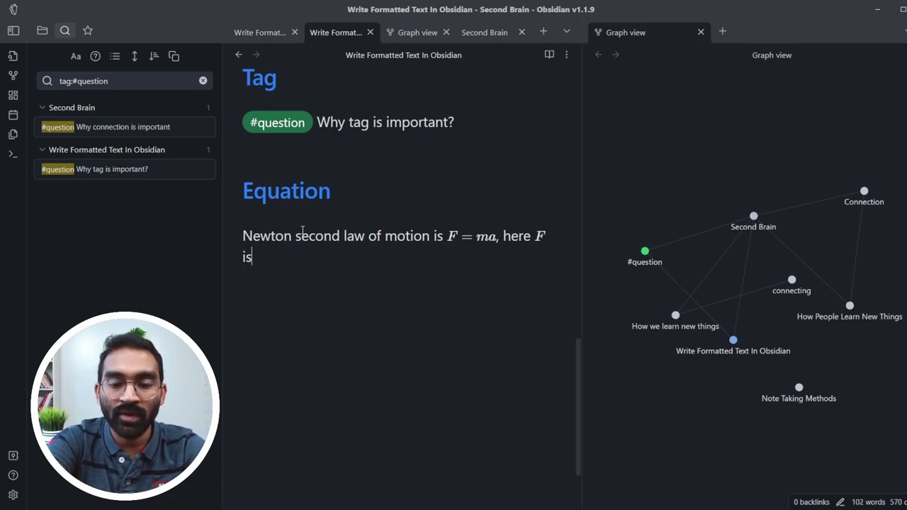
text( forece, )
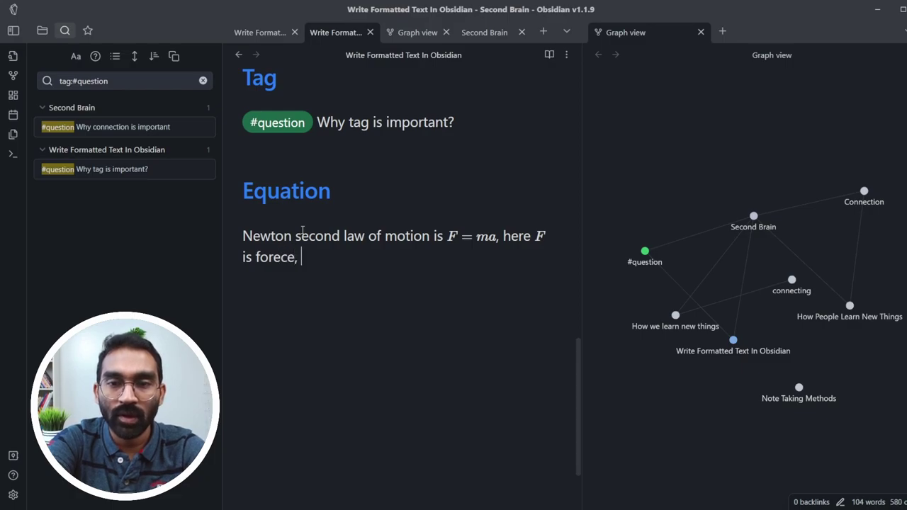
text($)
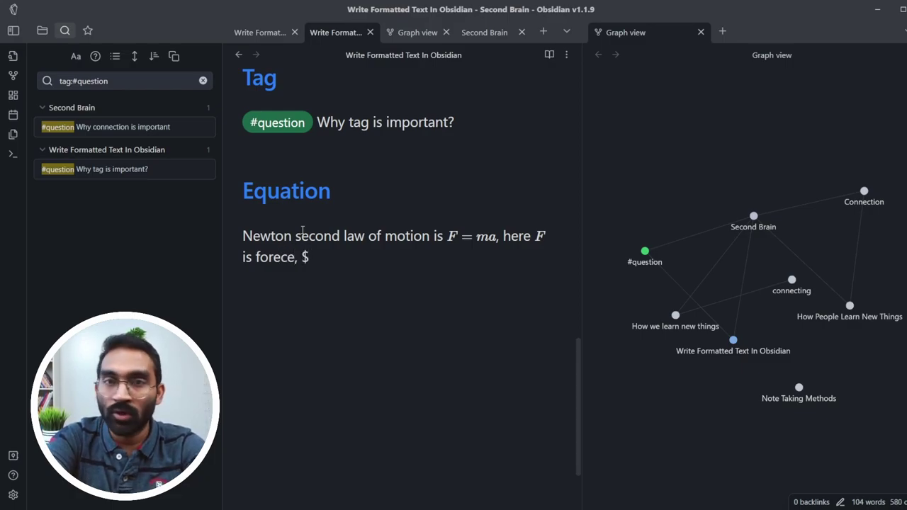
text(m)
text($ is )
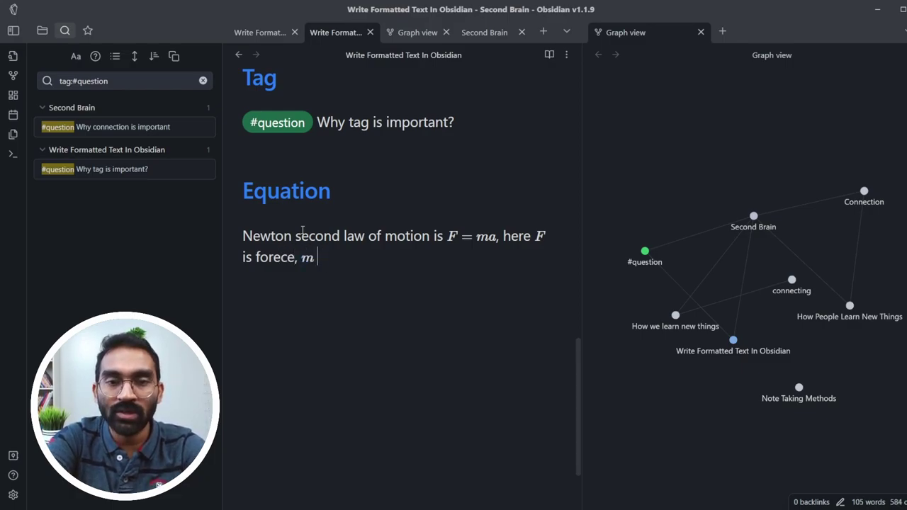
text(mas)
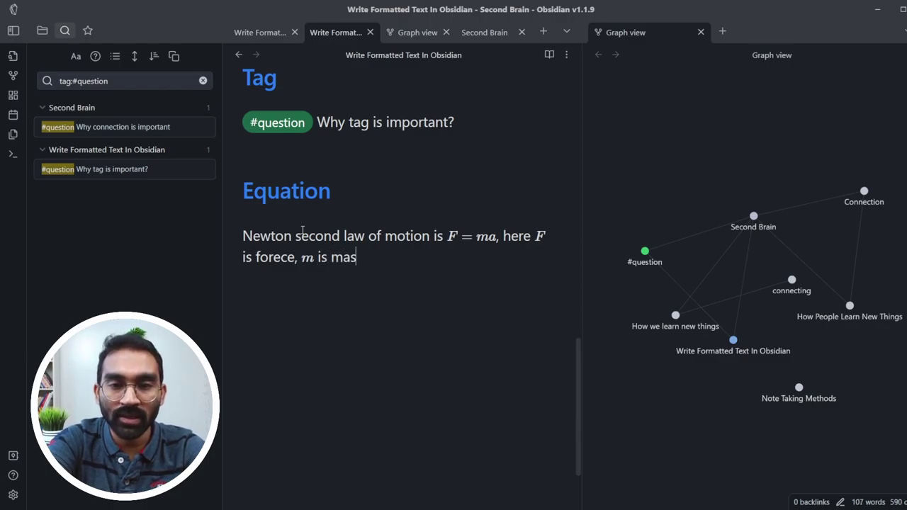
text(s and $a)
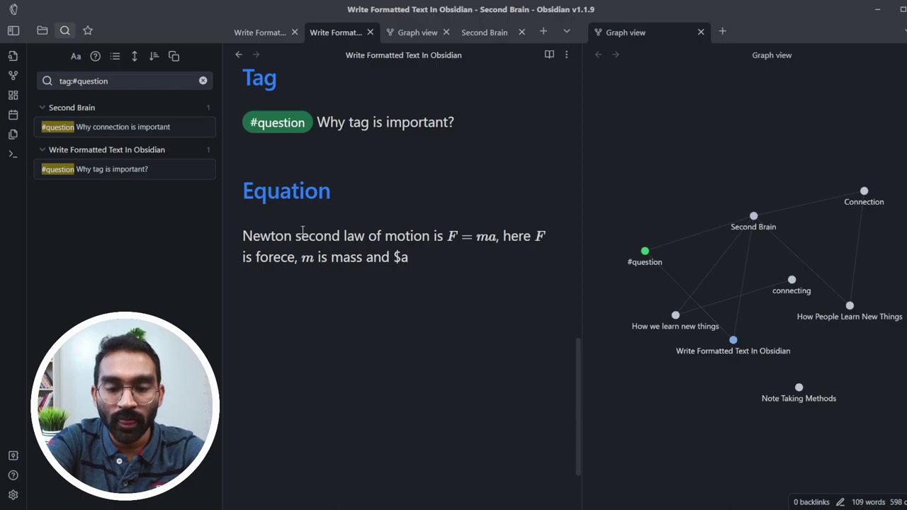
text($ i)
text(s acceleration)
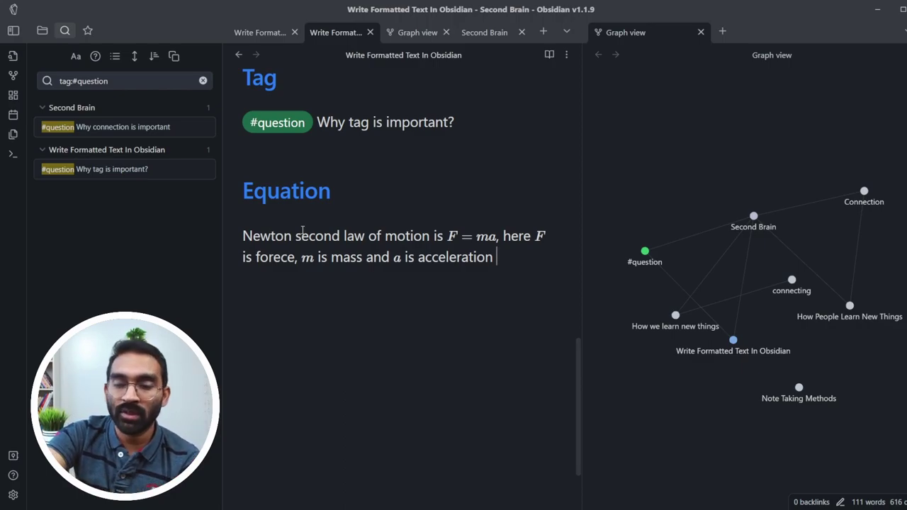
key(Return)
key(Return)
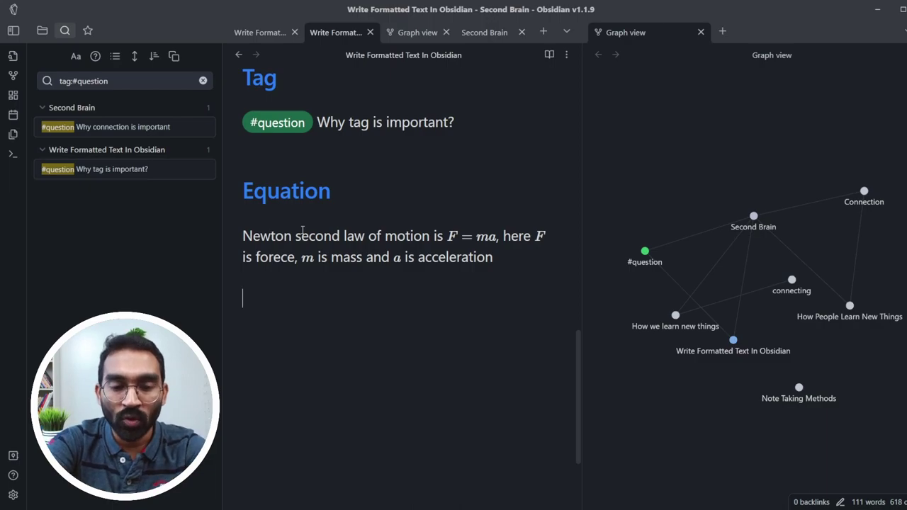
Add a 'Quadratic equation' line with the display math $$ax^2+bx+c$$ on its own line
text(Quad)
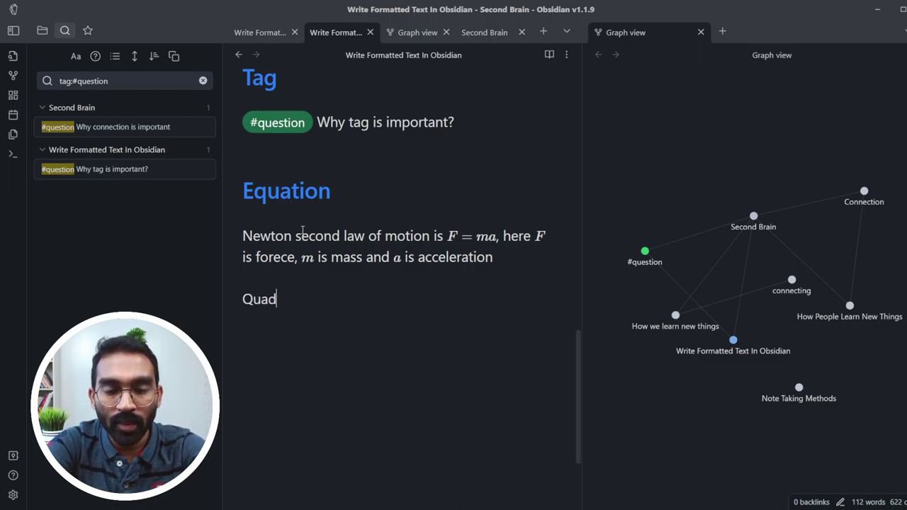
text(ratic equati)
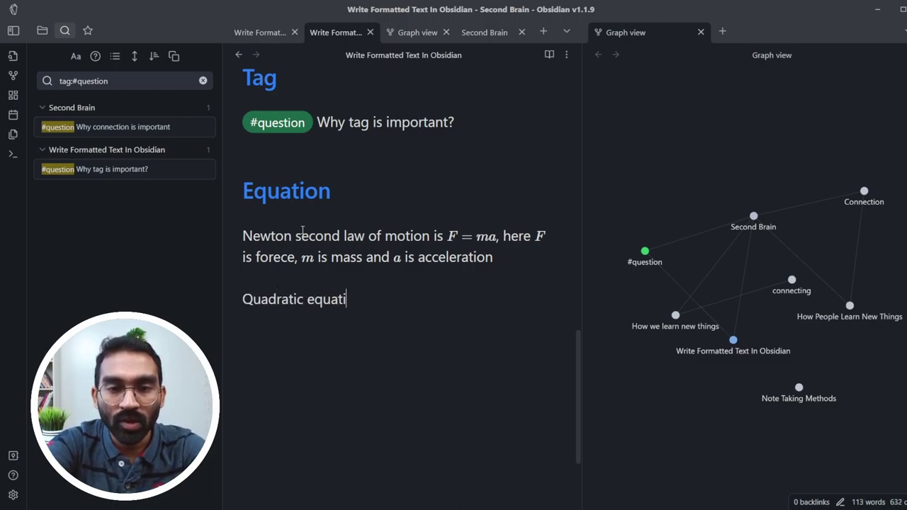
text(on)
key(Return)
key(BackSpace)
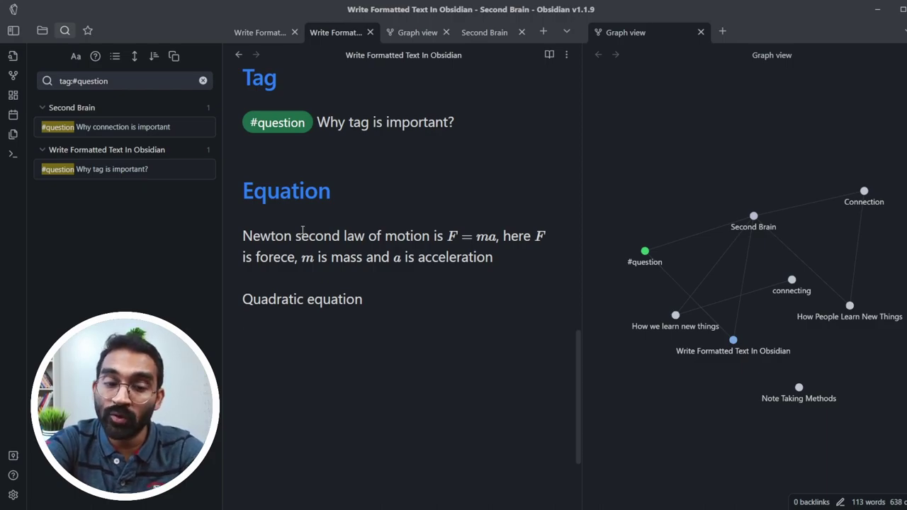
text($$)
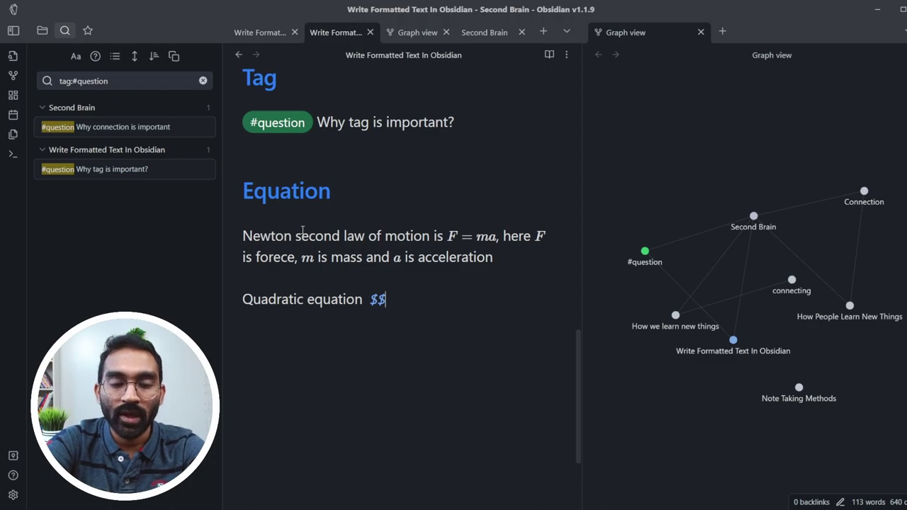
text(ax^)
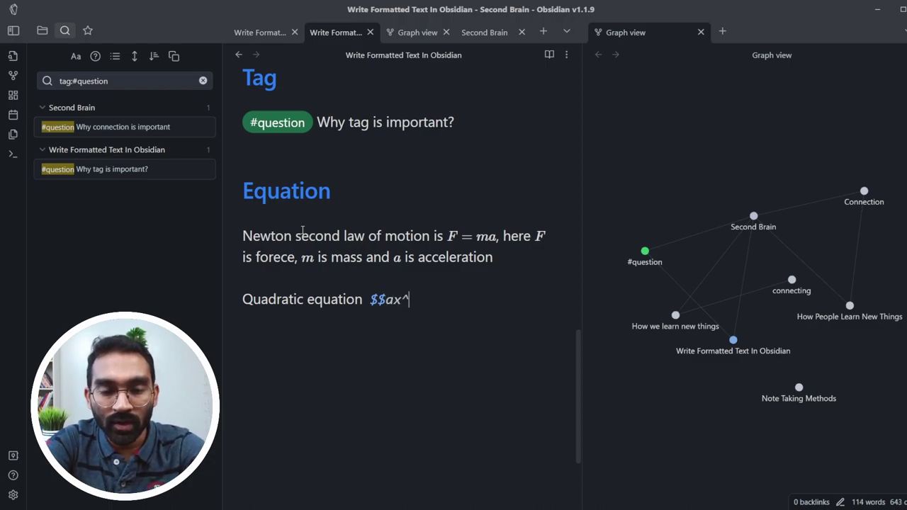
text(2+bx)
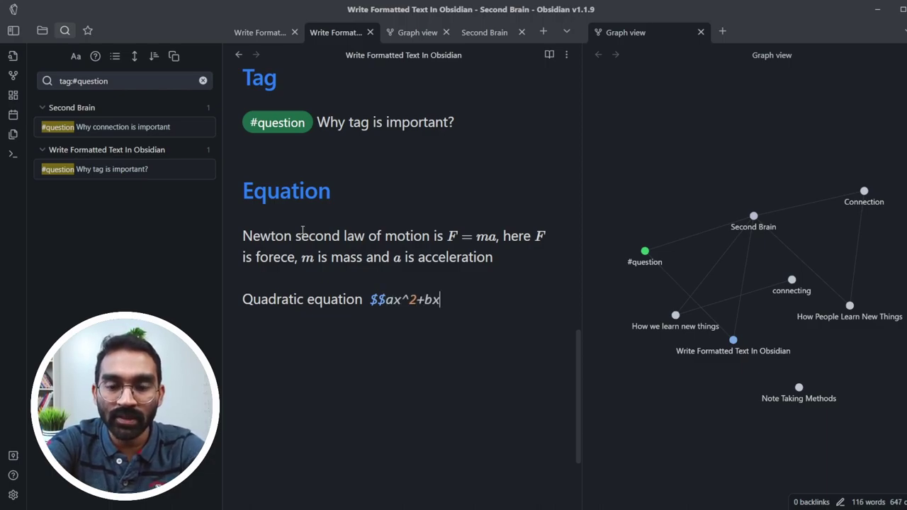
text(+c)
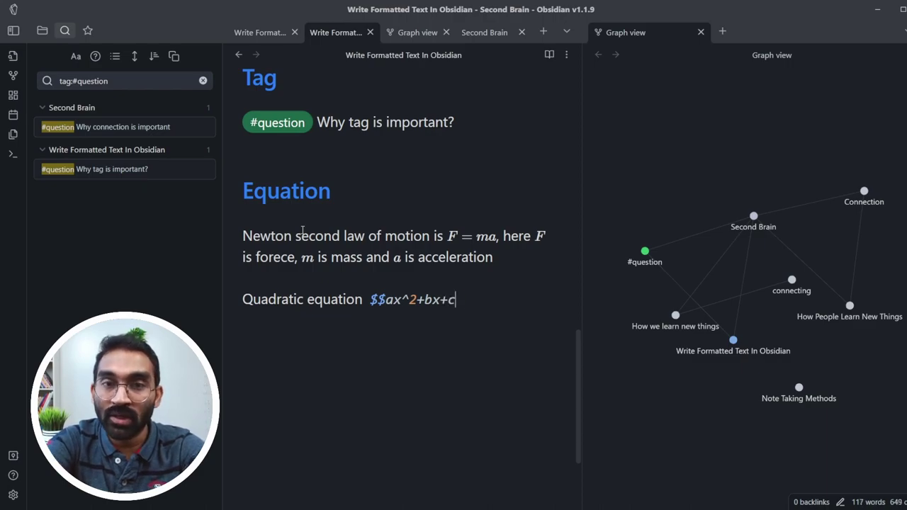
text($$)
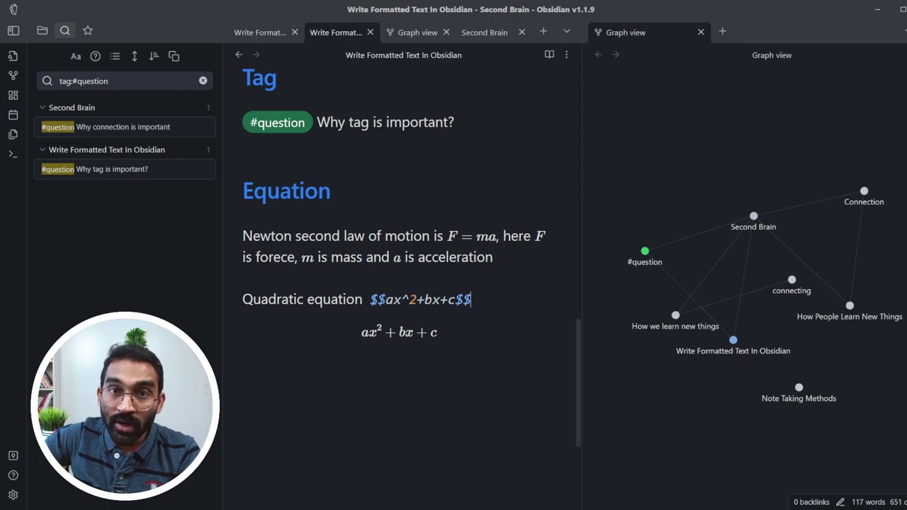
click(369, 299)
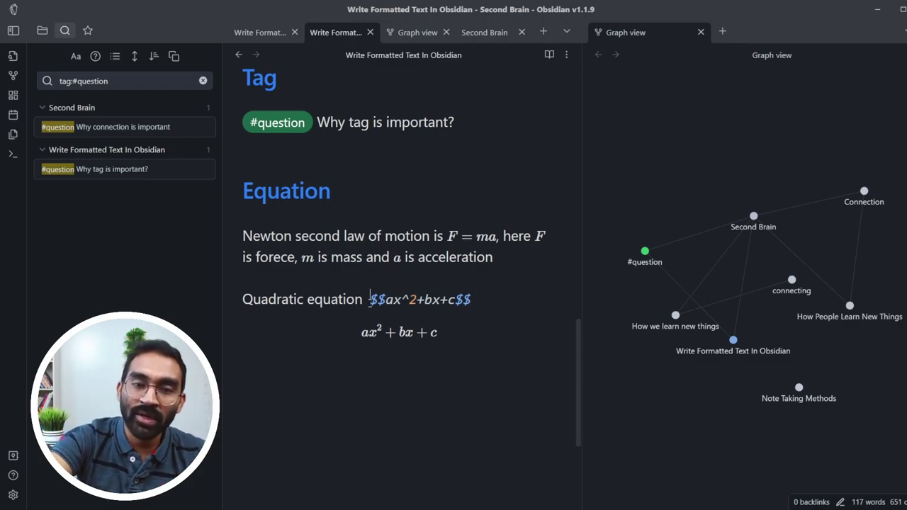
key(Return)
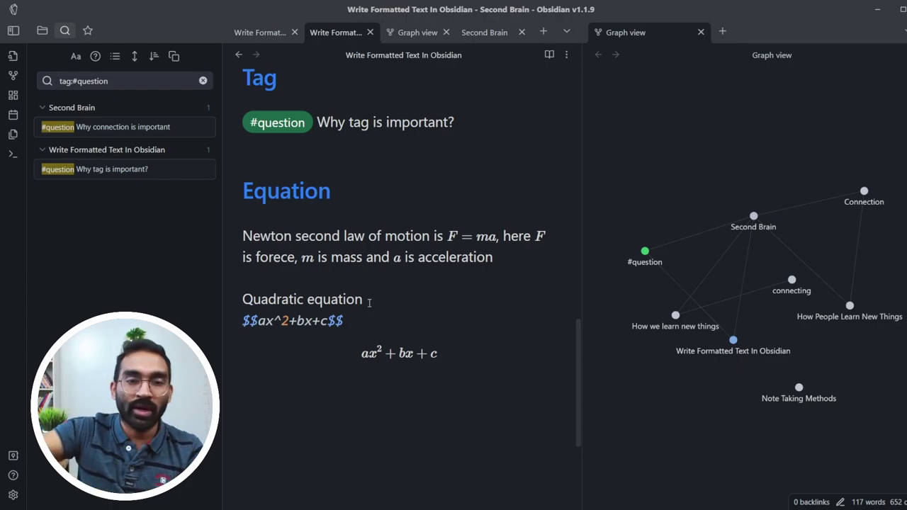
Step off the equation source so the ax^2+bx+c block renders
click(375, 407)
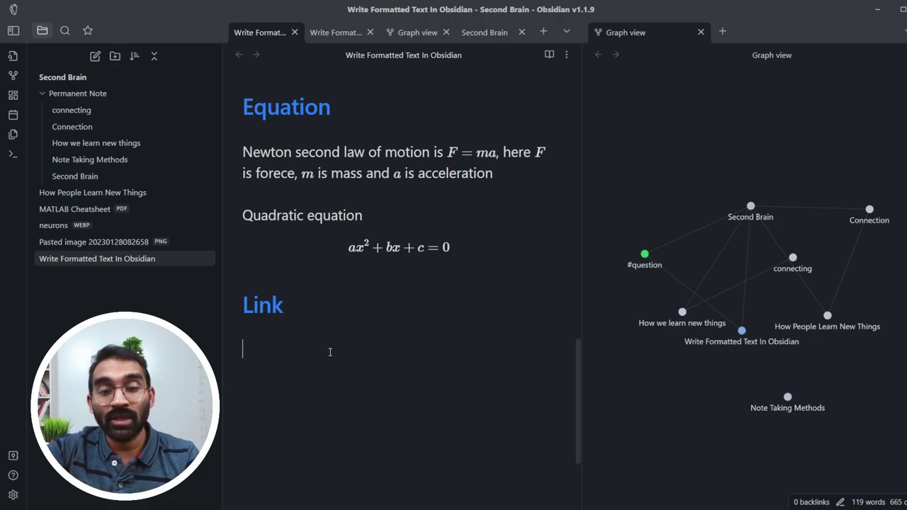
Paste the YouTube channel URL under Link and add a named link to it using the channel owner's name
text(https://www.youtube.com/@shuvangkardas)
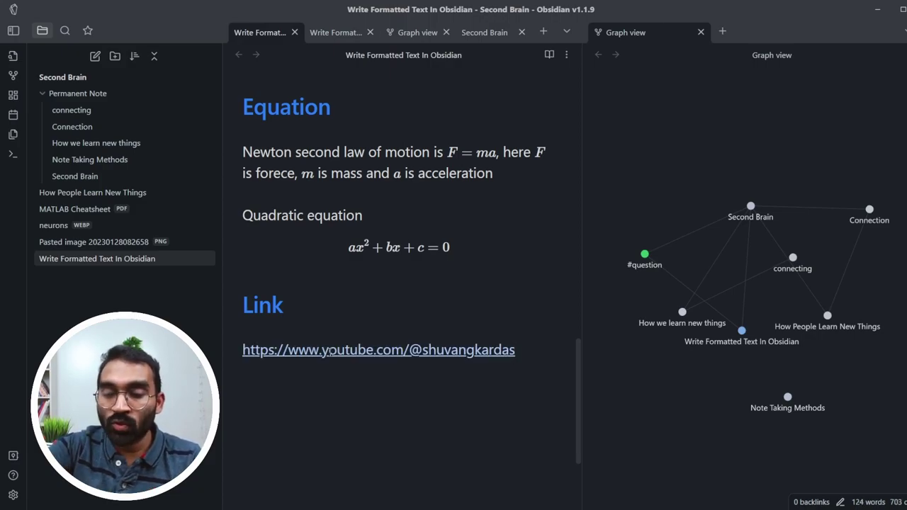
key(Return)
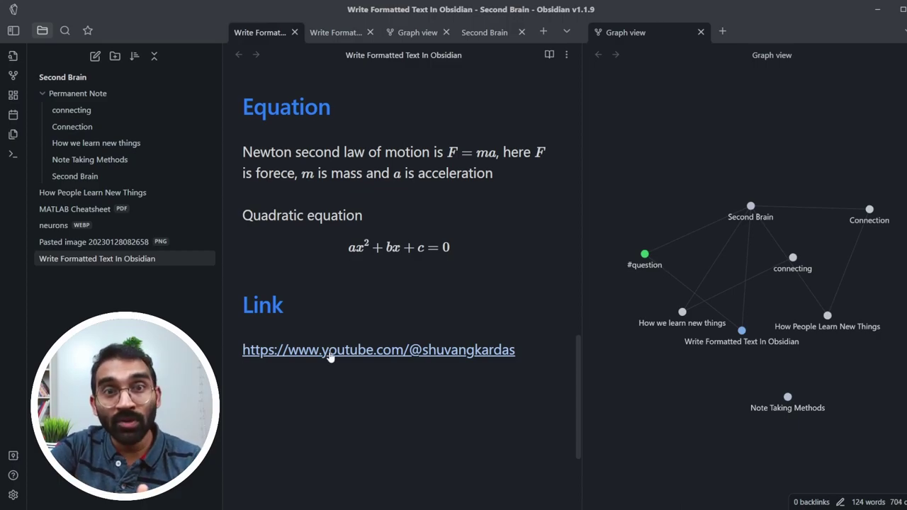
key(Return)
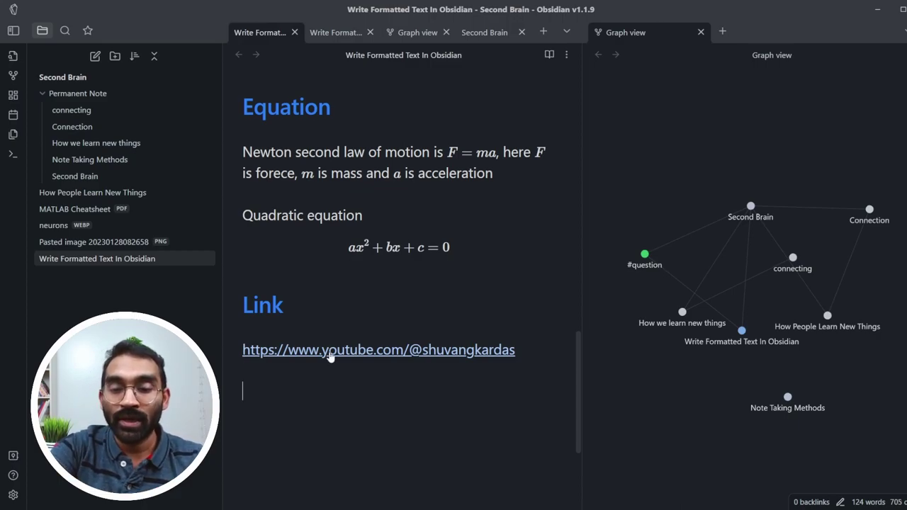
text([])
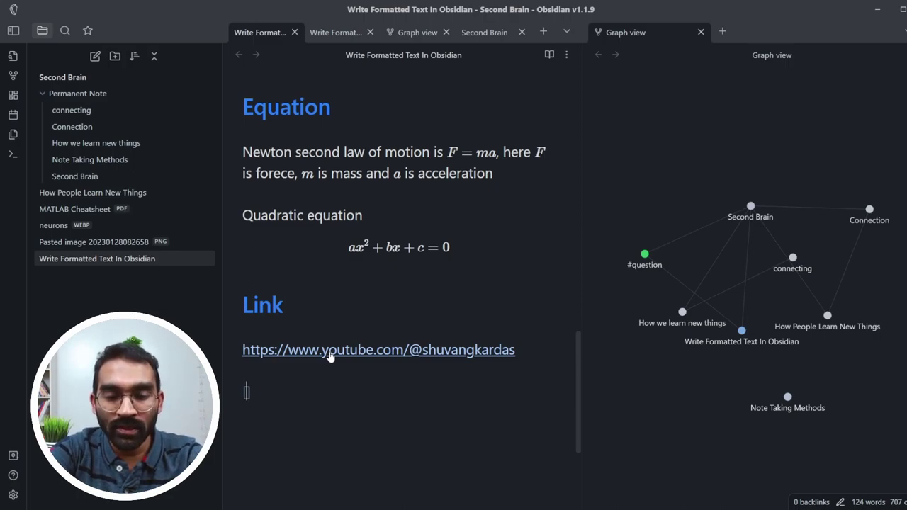
text(Shuvangkar Das)
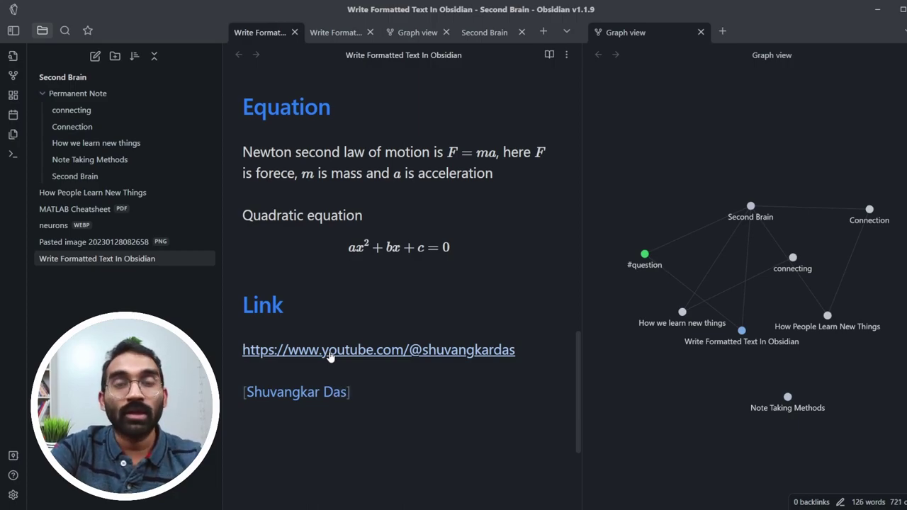
text(()
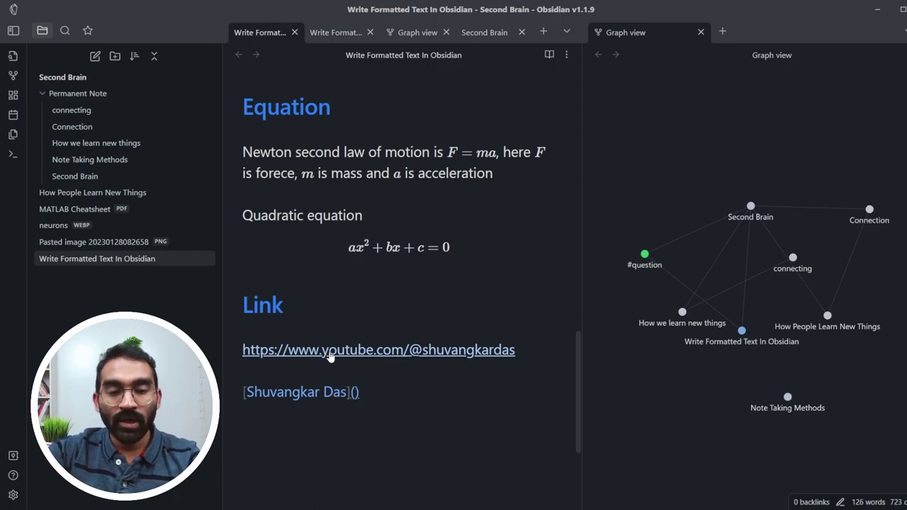
text(https://www.youtube.com/@shuvangkardas)
key(Return)
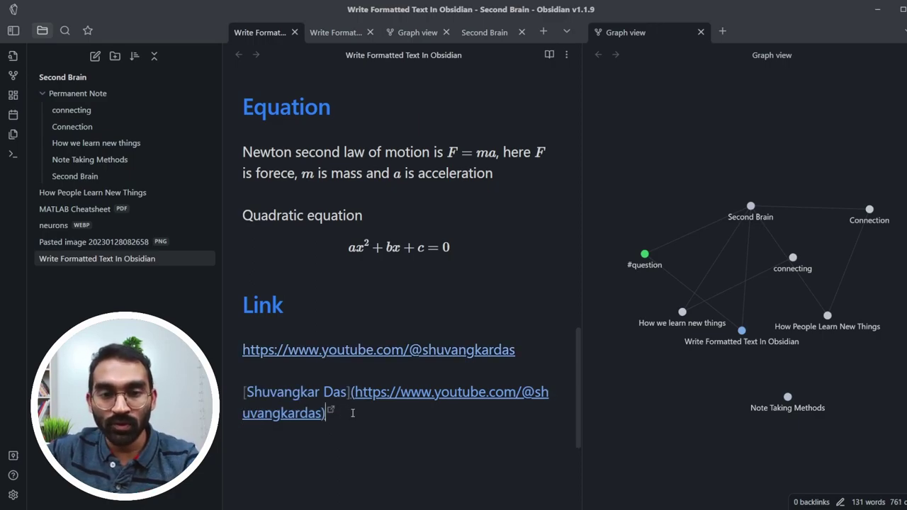
key(Return)
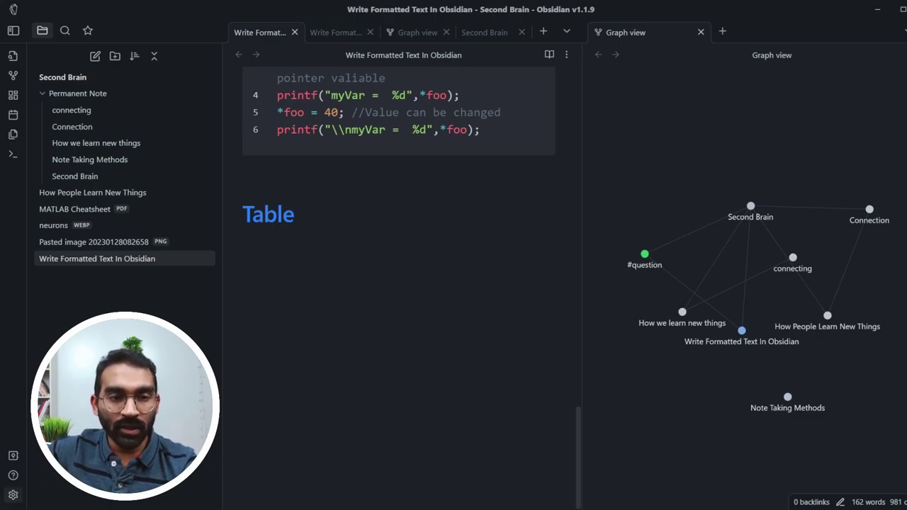
Turn off restricted mode in Settings so community plugins are allowed
click(13, 495)
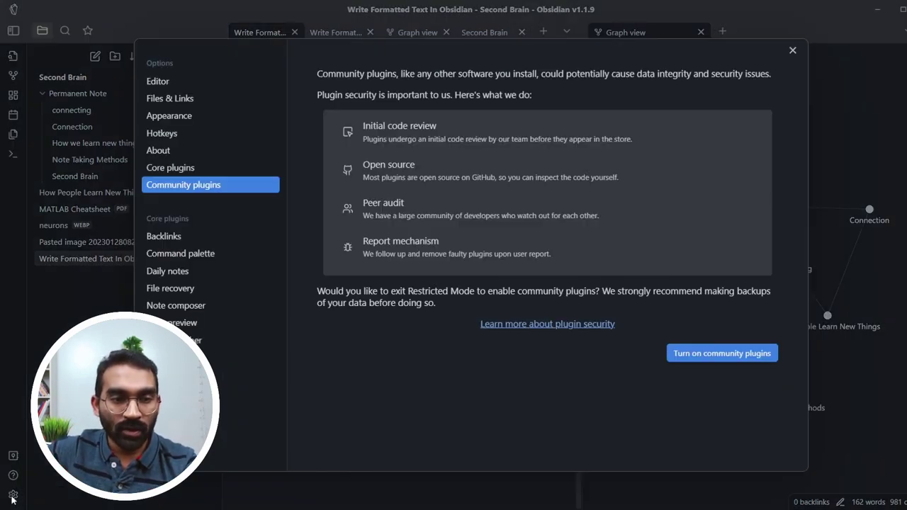
click(195, 167)
click(197, 186)
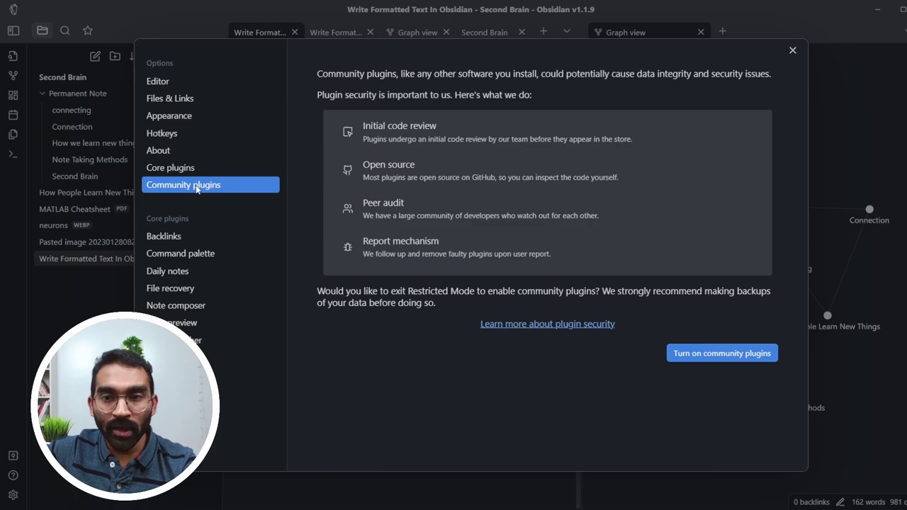
click(732, 356)
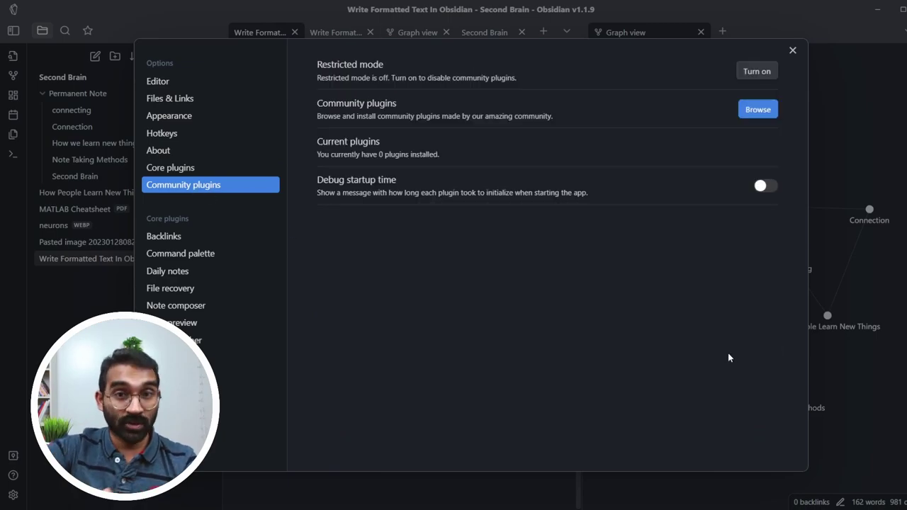
Install and enable the Advanced Tables community plugin, then return to the note
click(758, 111)
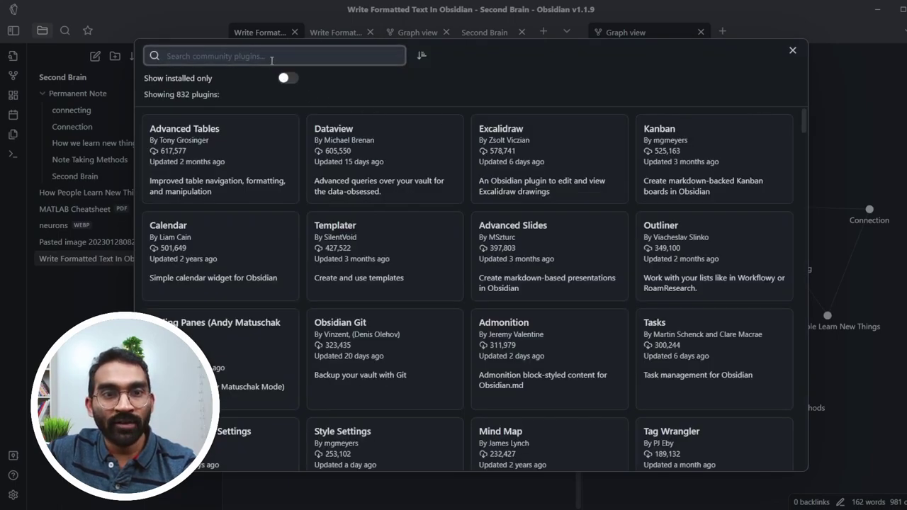
click(203, 147)
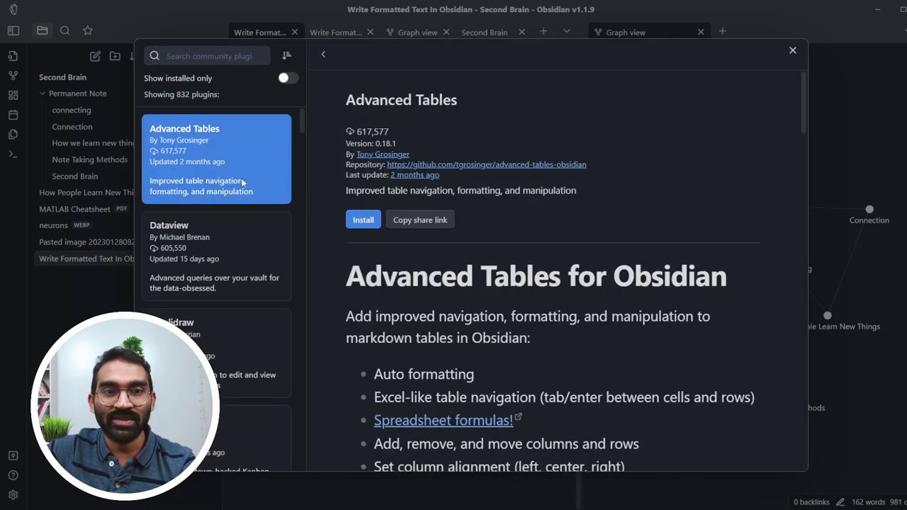
click(365, 221)
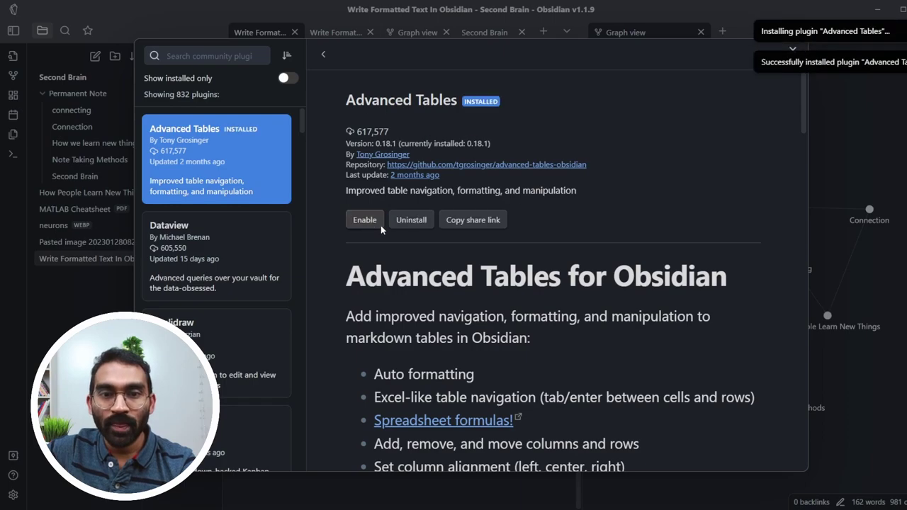
click(379, 225)
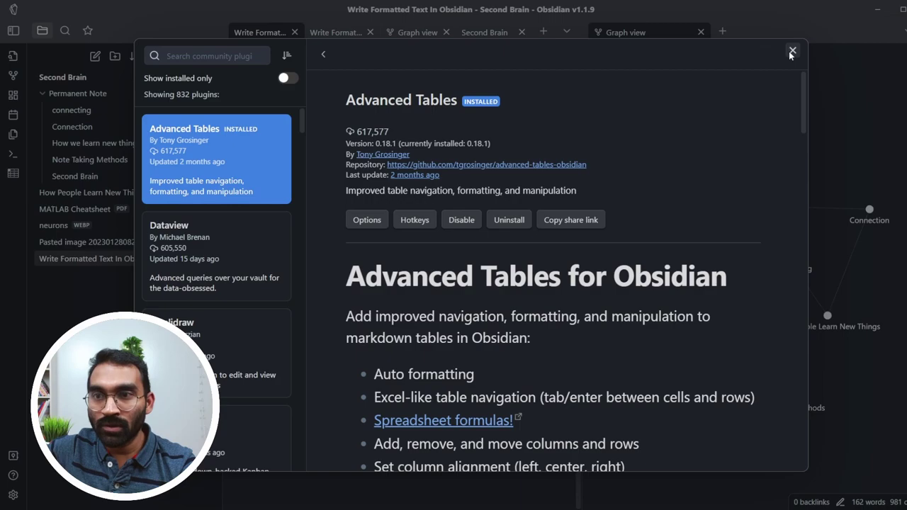
click(792, 51)
click(792, 51)
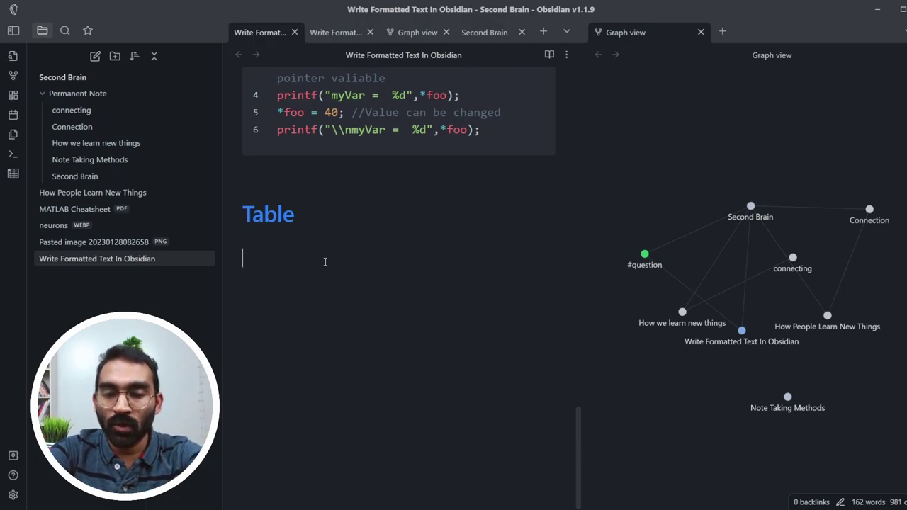
Create a table with headers Col 1 | Col 2 and rows 'value 1 / value 2' and 'value3 / value 4'
text(|)
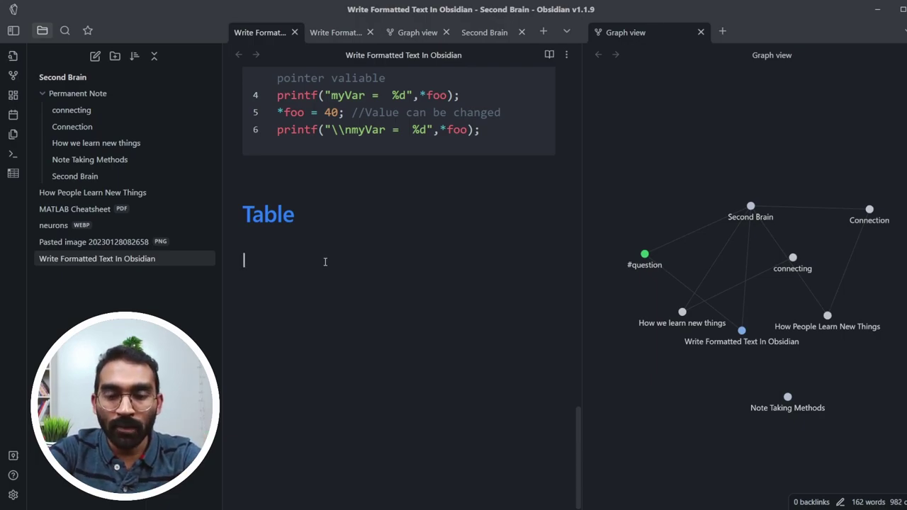
text( Col 1)
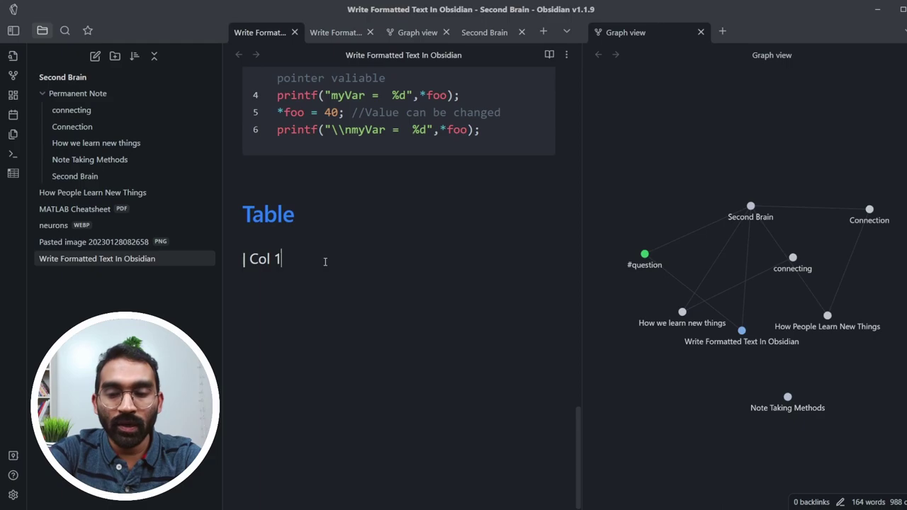
text( | Col 2|)
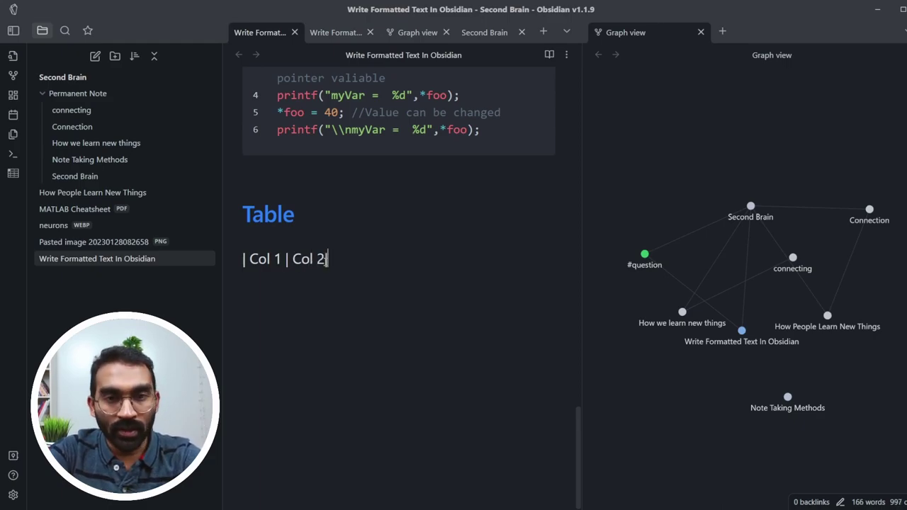
key(Return)
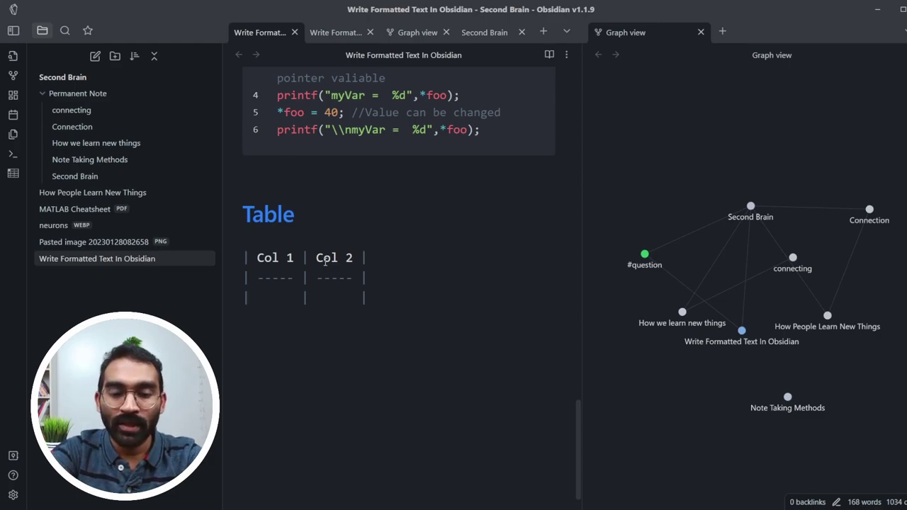
text(value 1)
key(Tab)
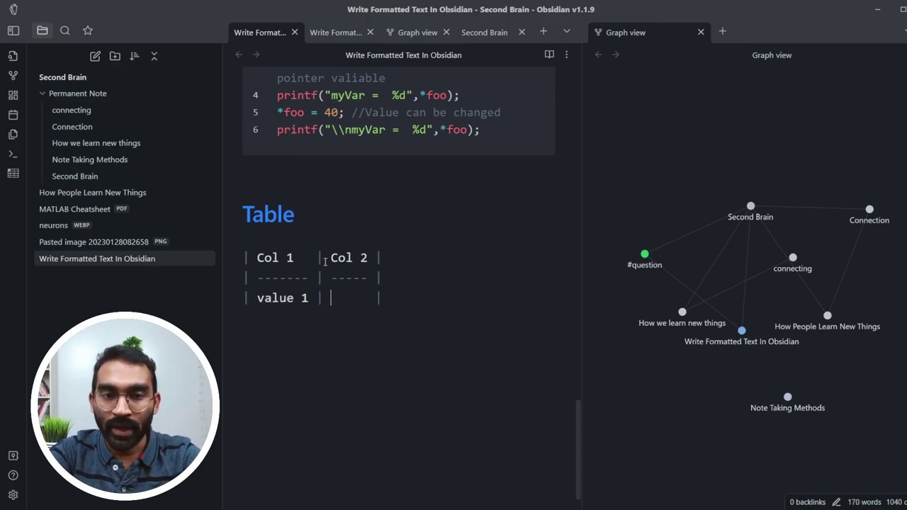
text(value 2)
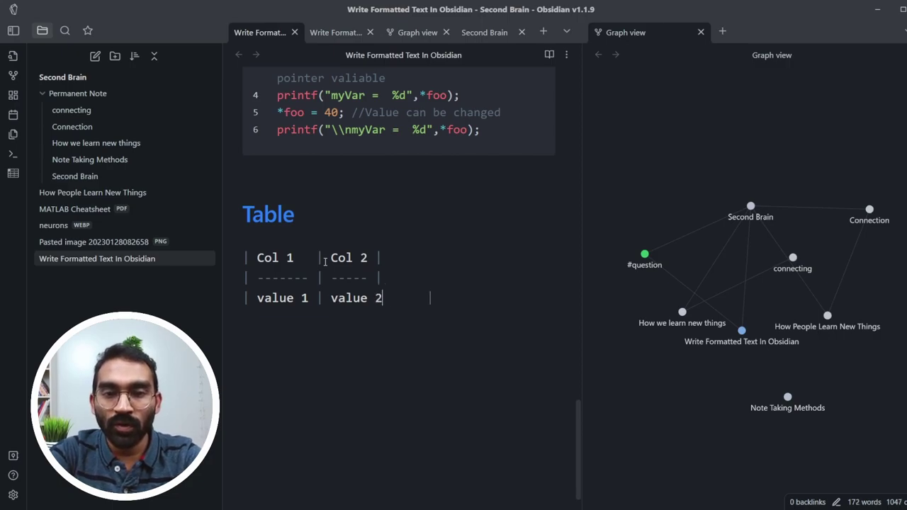
key(Return)
text(value3)
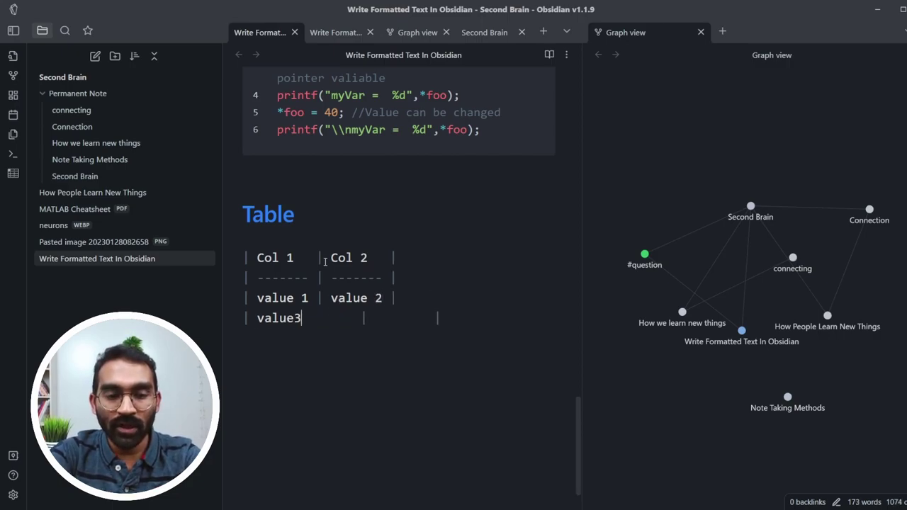
key(Tab)
text(value 4)
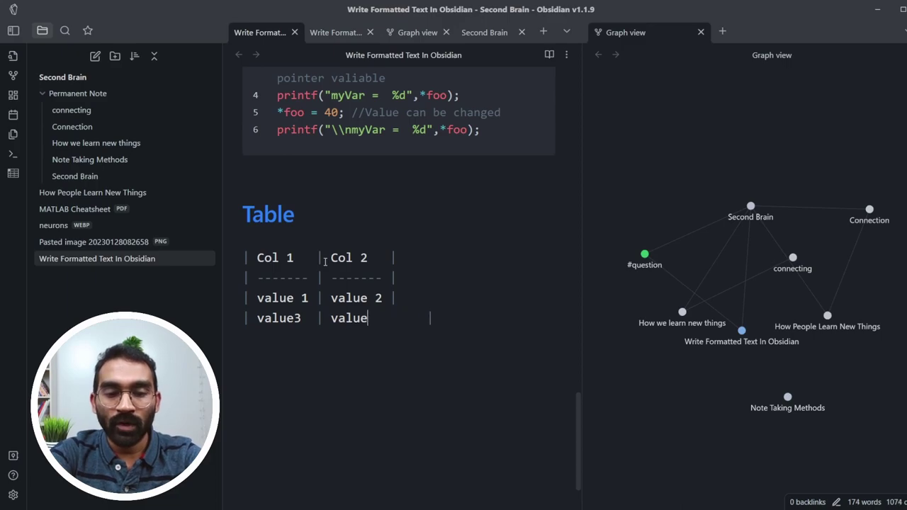
key(Return)
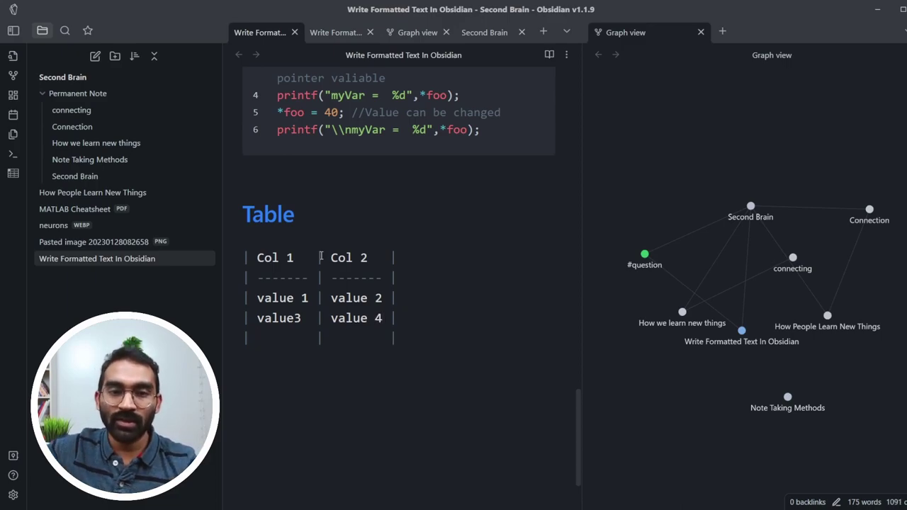
key(Return)
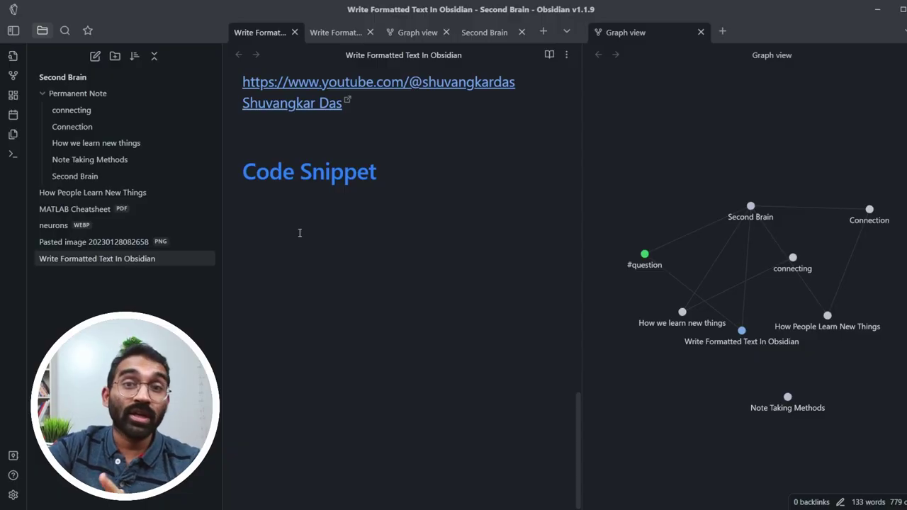
Under Code Snippet, open a fenced code block tagged c and paste the C program into it
click(300, 232)
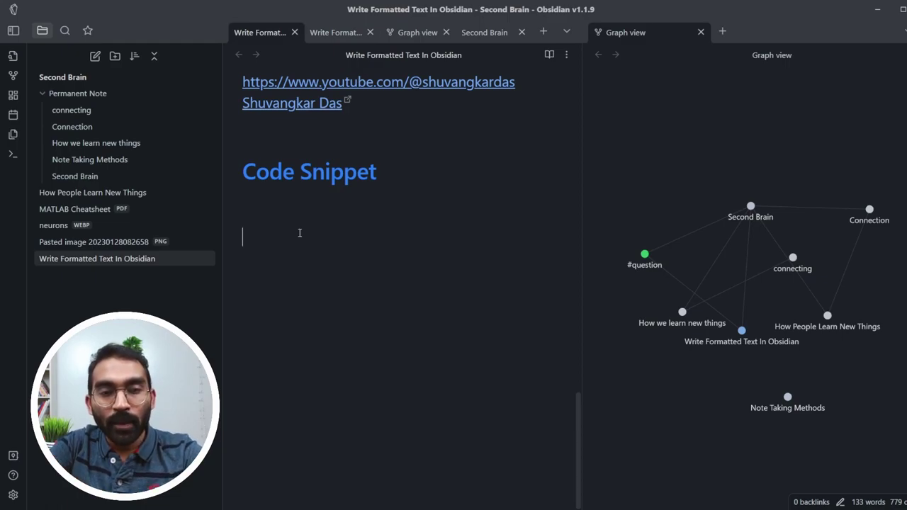
text(``)
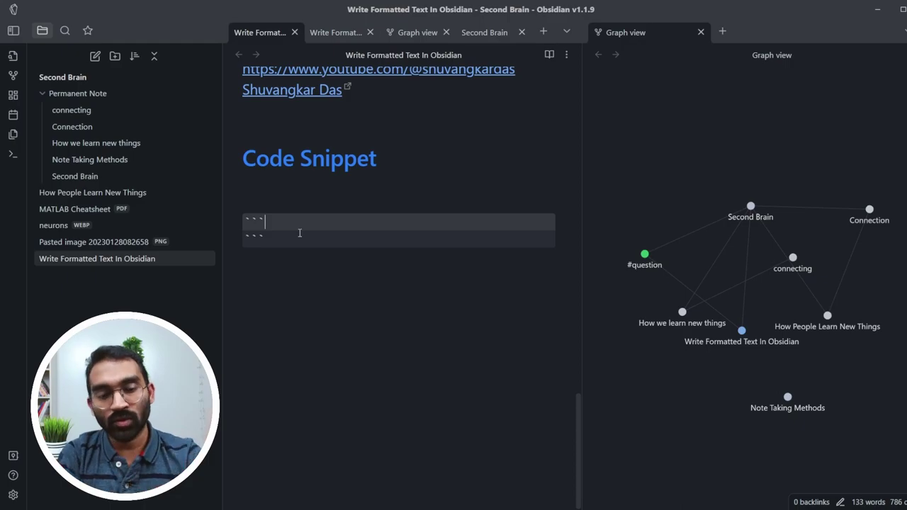
text(c)
key(Return)
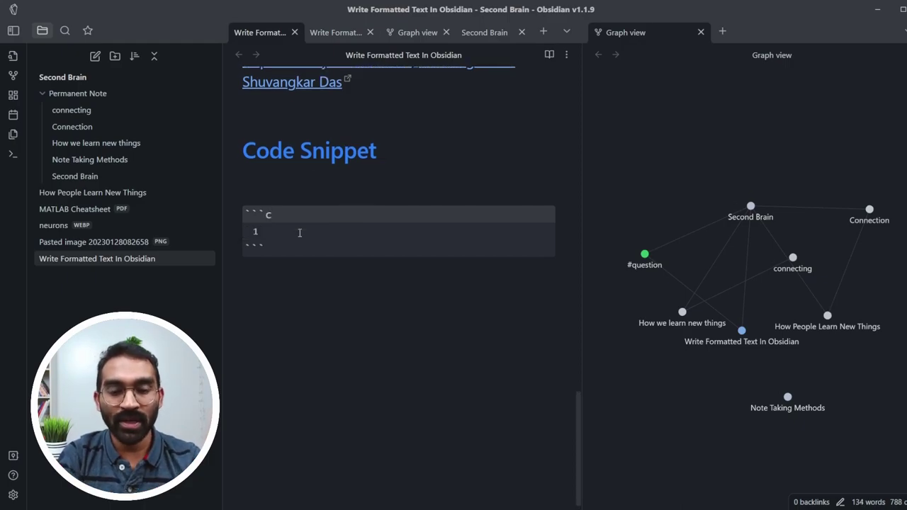
text(int myVar = 10; int secondVar = 20; int *const foo = &myVar; //constant pointer valiable printf("myVar =  %d",*foo); *foo = 40; //Value can be changed printf("\\nmyVar =  %d",*foo);)
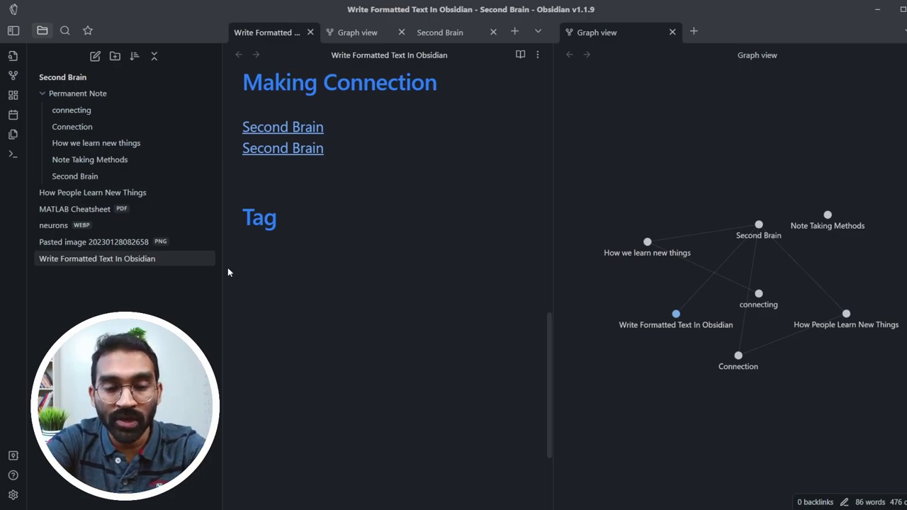
Write '#question Why tag is important?' under Tag and close the Graph view pane
text(#)
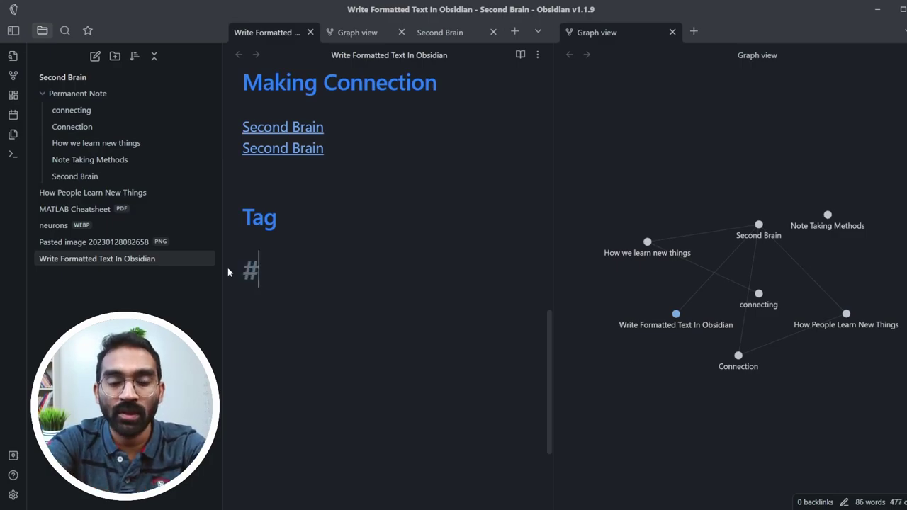
text(question )
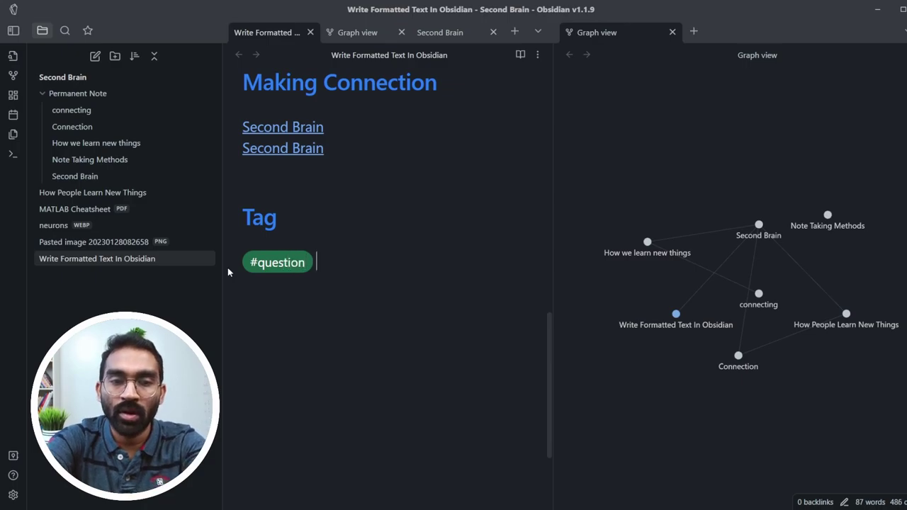
text(Wh)
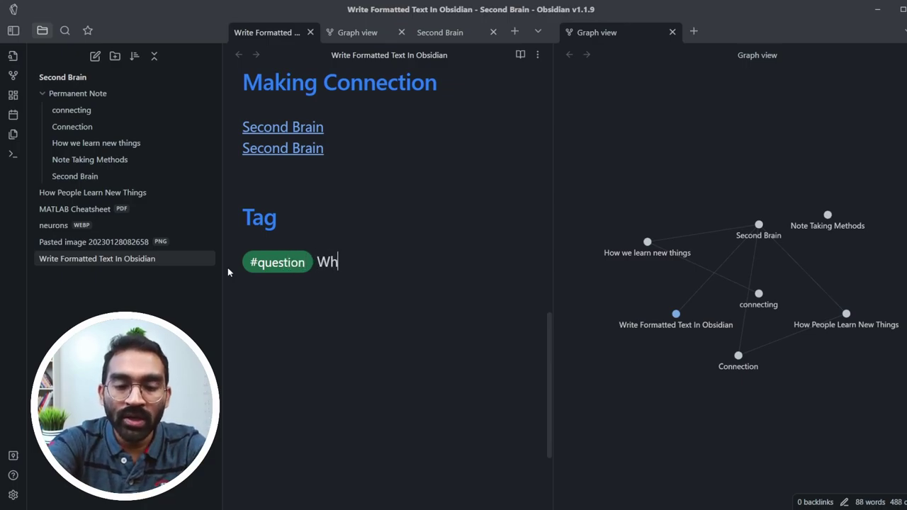
text(y tag is imp)
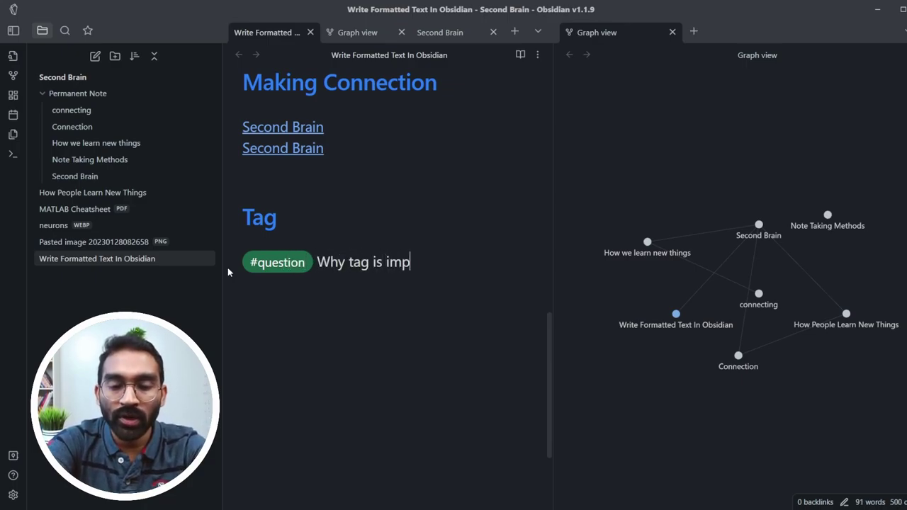
text(ortant?)
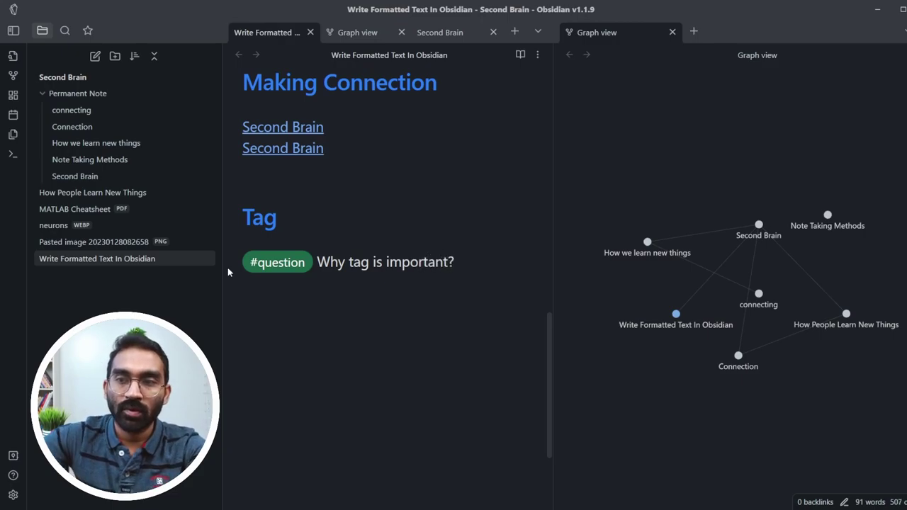
click(672, 32)
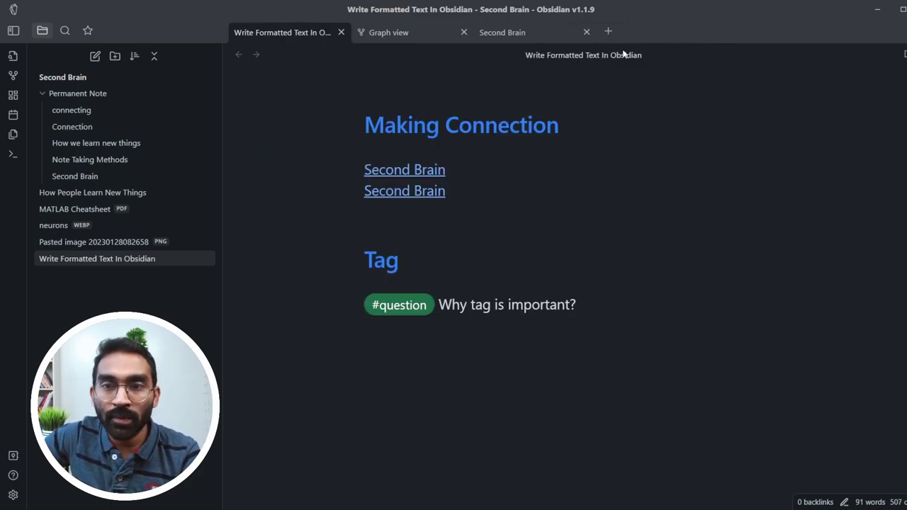
Reopen the vault graph with Tags enabled and move the #question node to the top
click(11, 77)
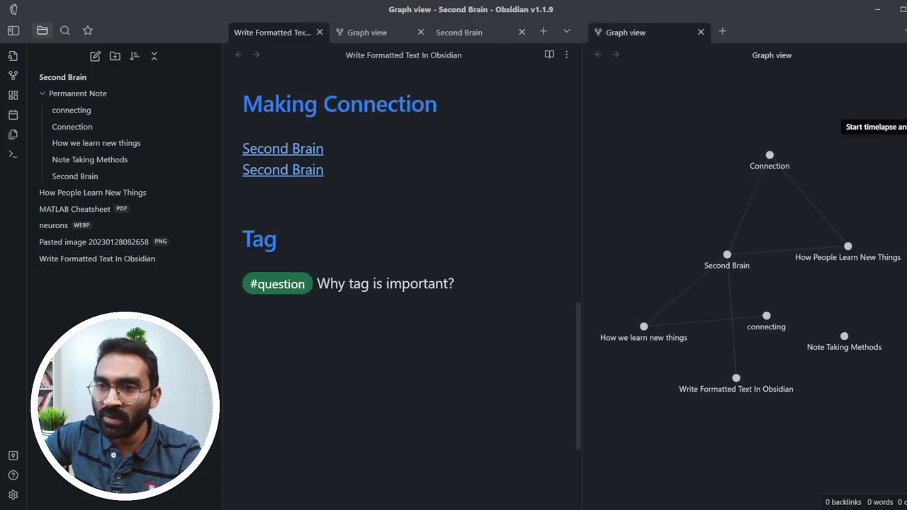
click(904, 106)
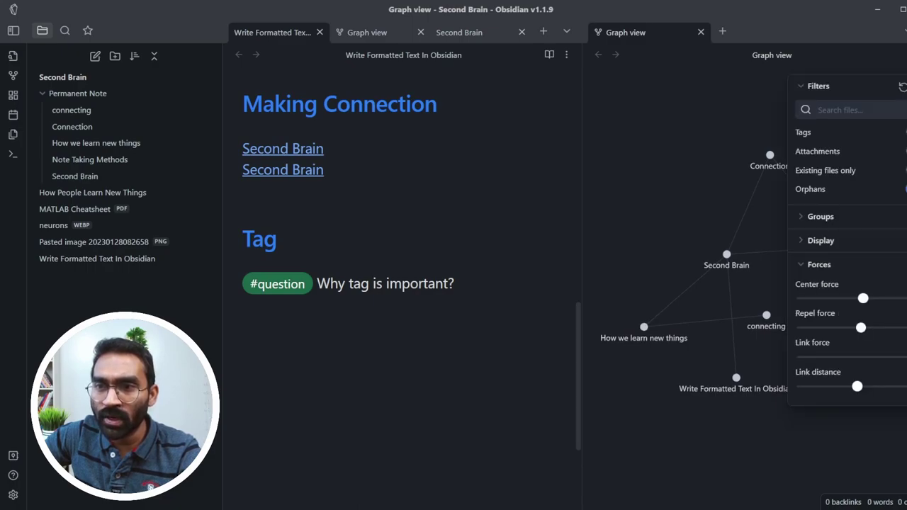
click(905, 132)
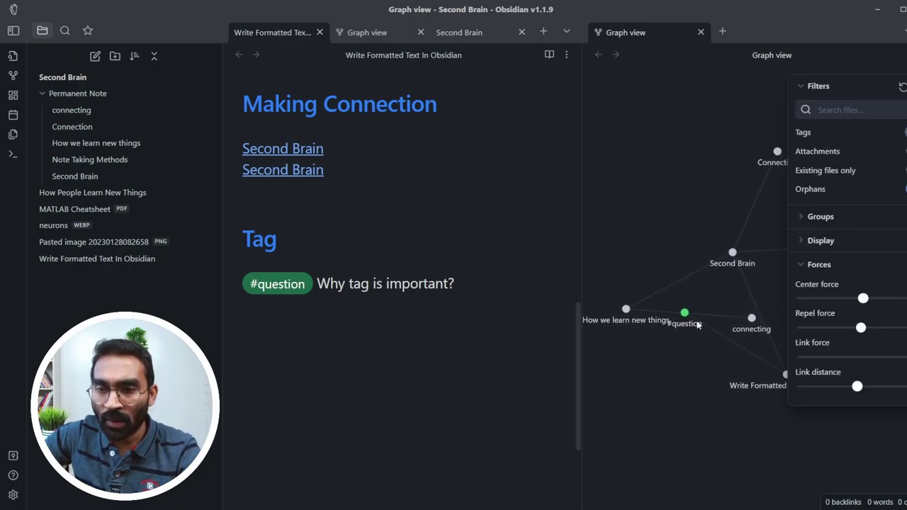
drag(687, 318, 652, 206)
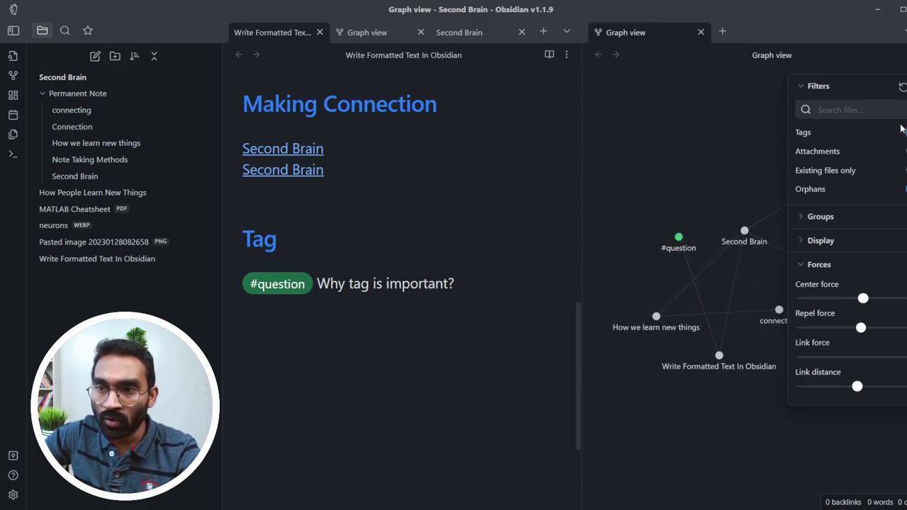
click(906, 86)
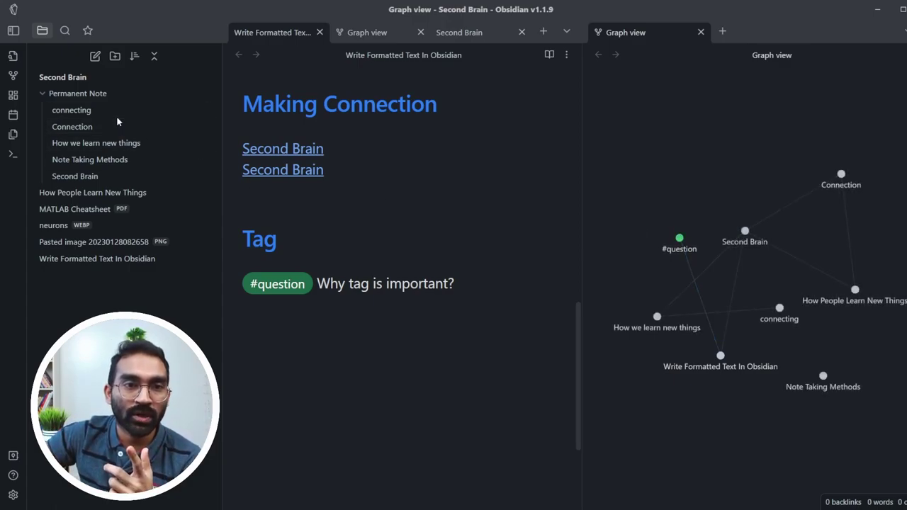
In Second Brain, add '#question Why connection is important', then search the #question tag
ctrl+click(272, 154)
click(346, 230)
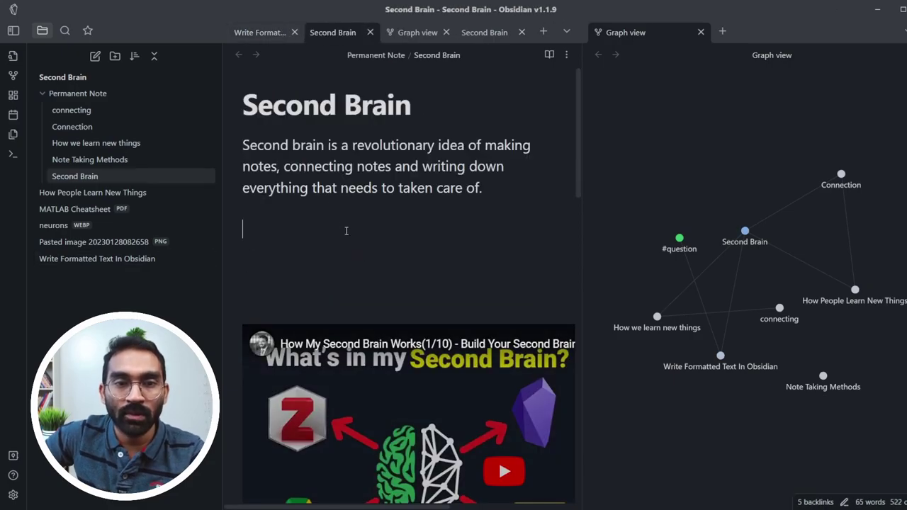
text(#)
key(Escape)
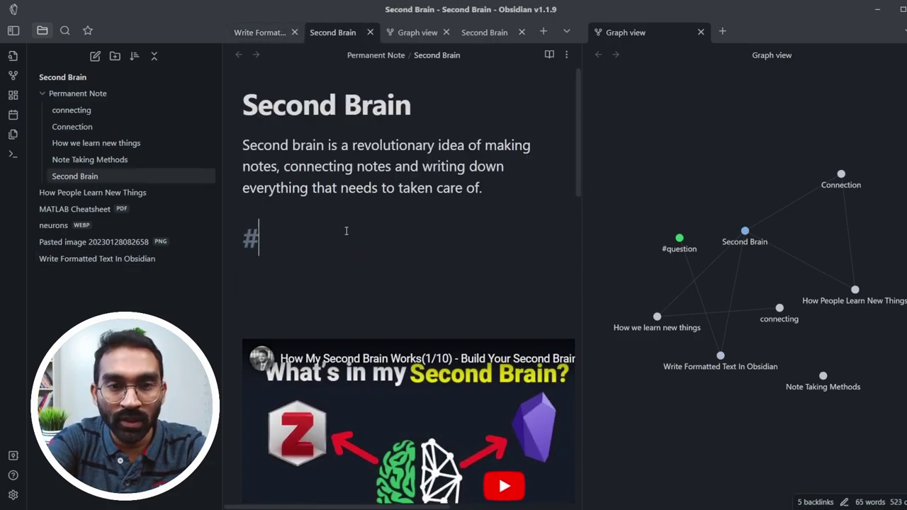
text(quest)
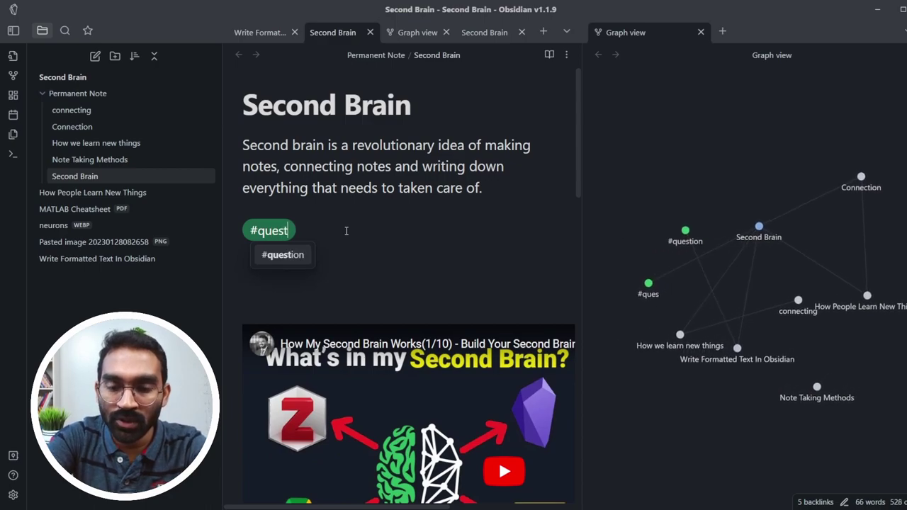
key(Return)
text(Why con)
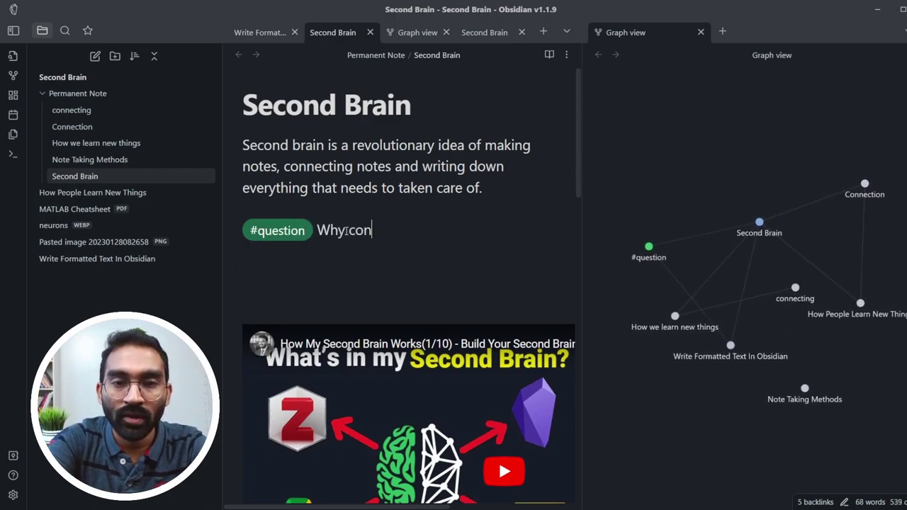
text(nection is im)
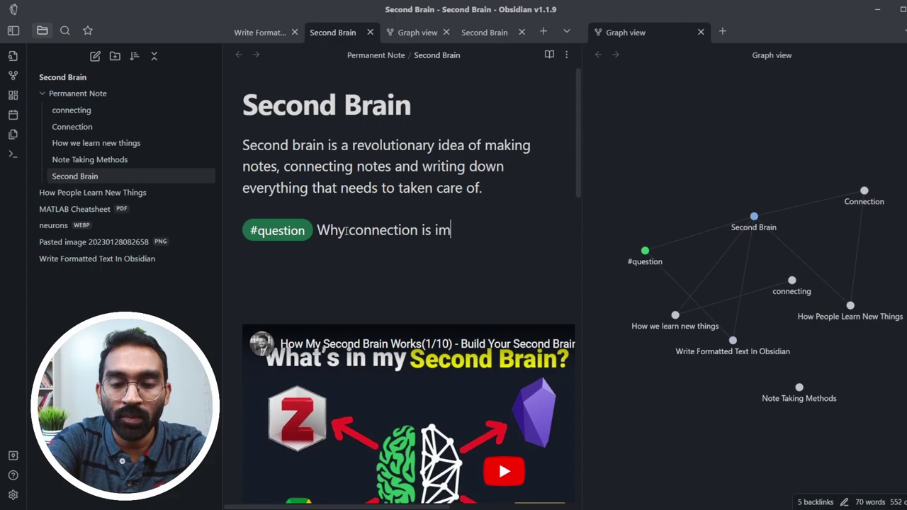
text(portant)
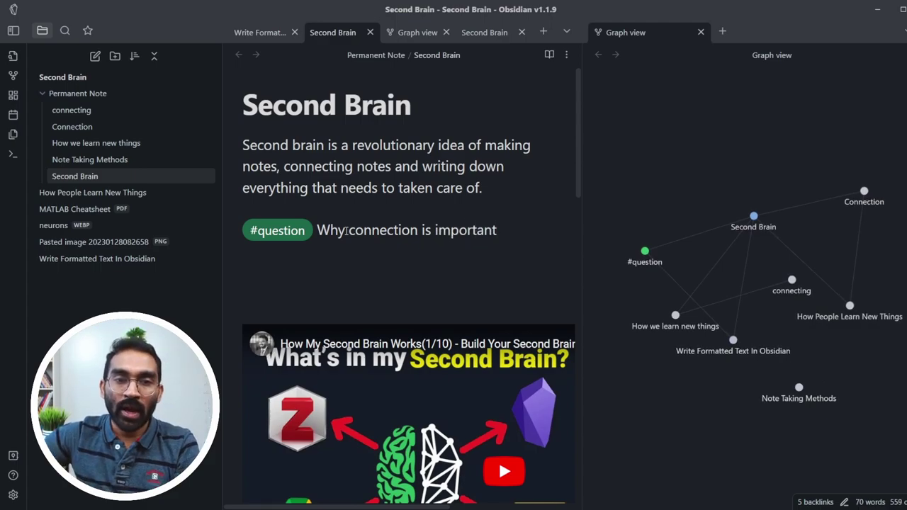
click(277, 237)
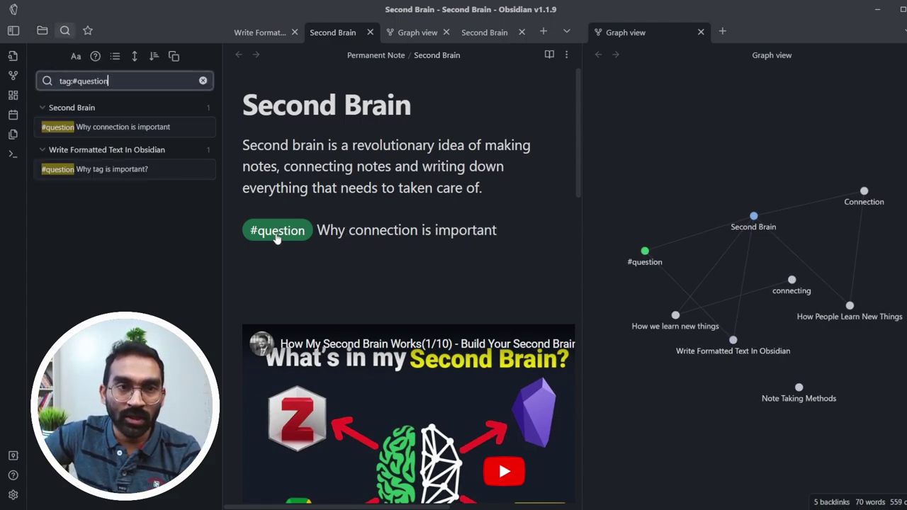
Open the Write Formatted Text In Obsidian note from the #question results and place the cursor below the tag line
click(90, 128)
click(92, 170)
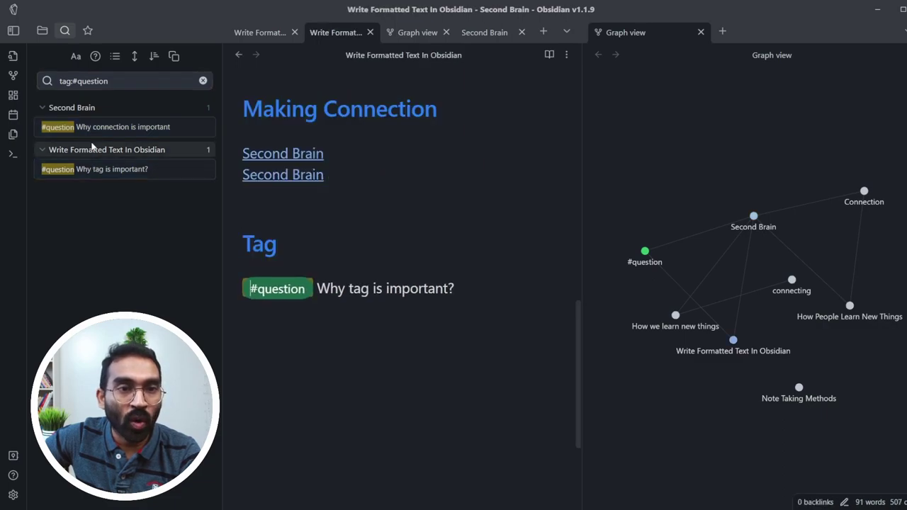
click(388, 329)
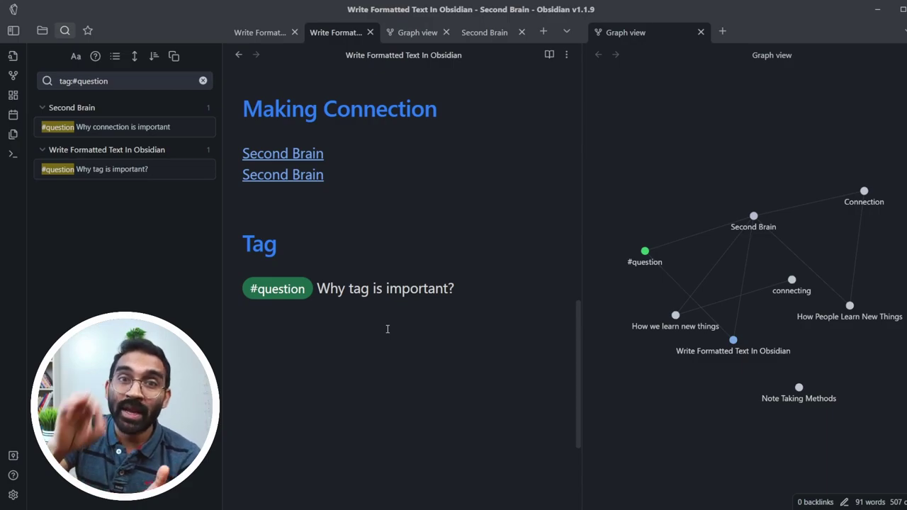